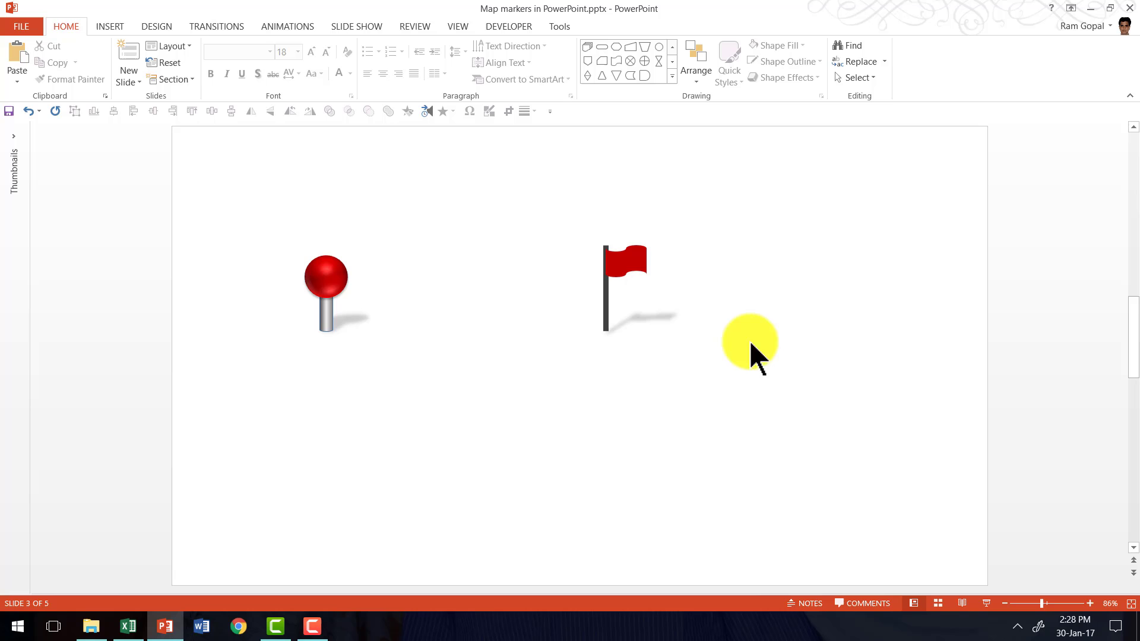
Scroll down to the slide with the red pin and red flag markers.
scroll(766, 307, down, 1)
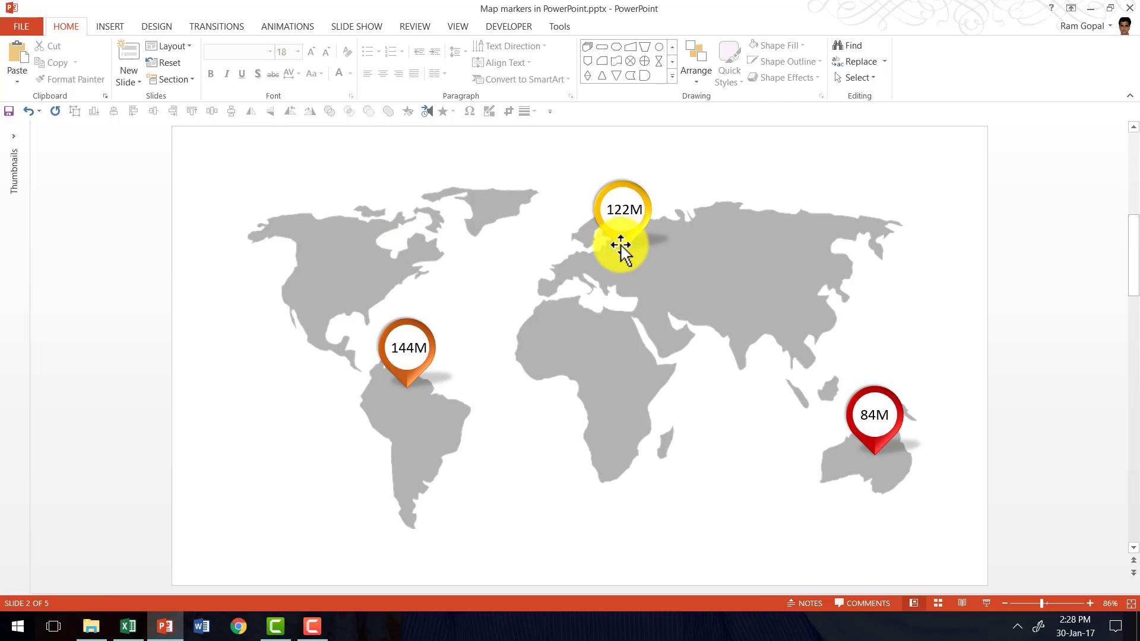
scroll(617, 249, down, 1)
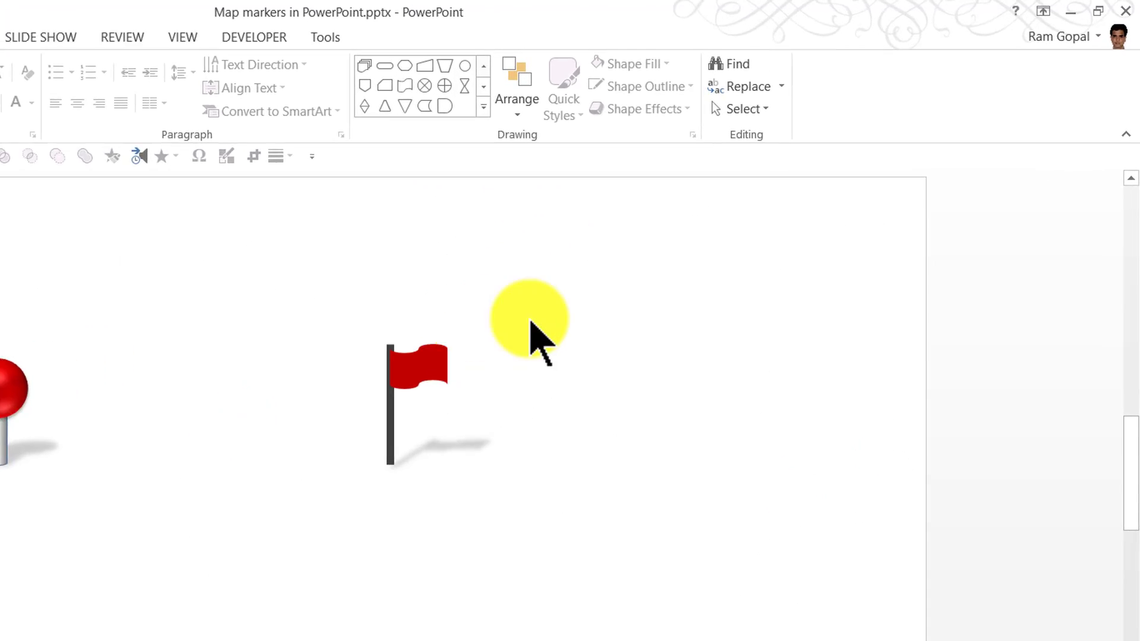
Expand the full Shapes gallery to get to the Teardrop in Basic Shapes.
click(414, 120)
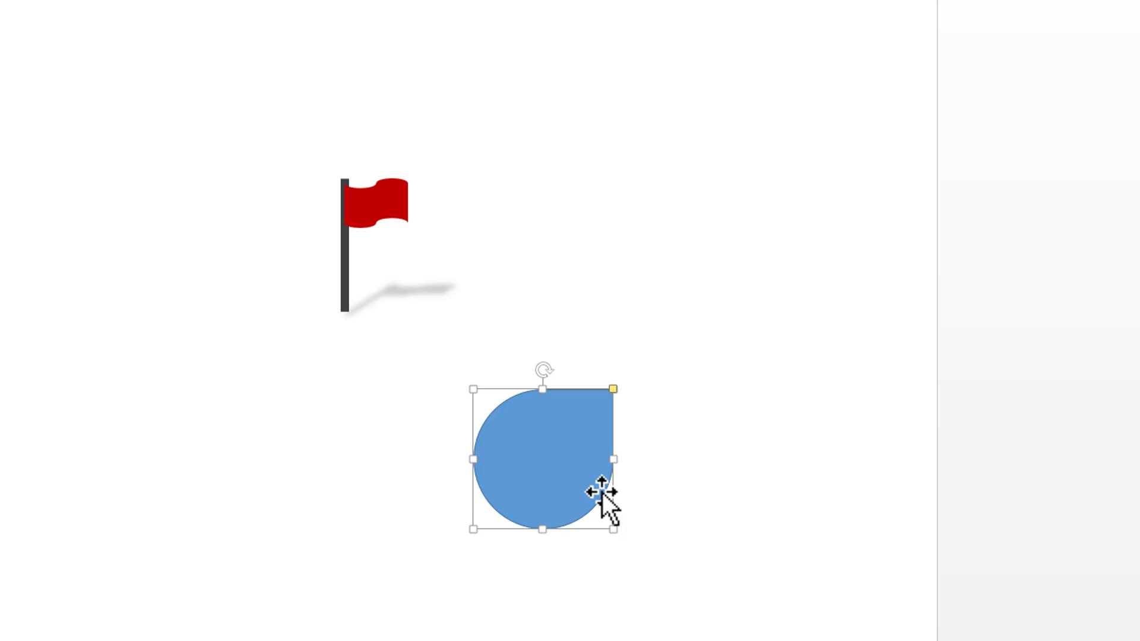
Set the teardrop's rotation to 135° through Size and Position so it points down.
right_click(560, 428)
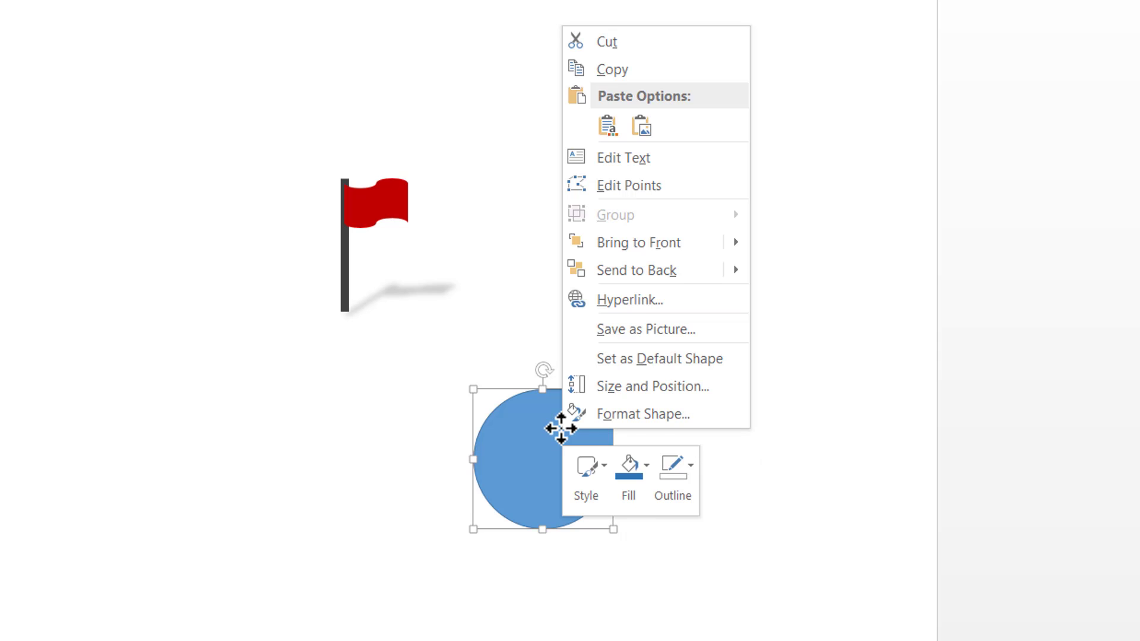
click(636, 387)
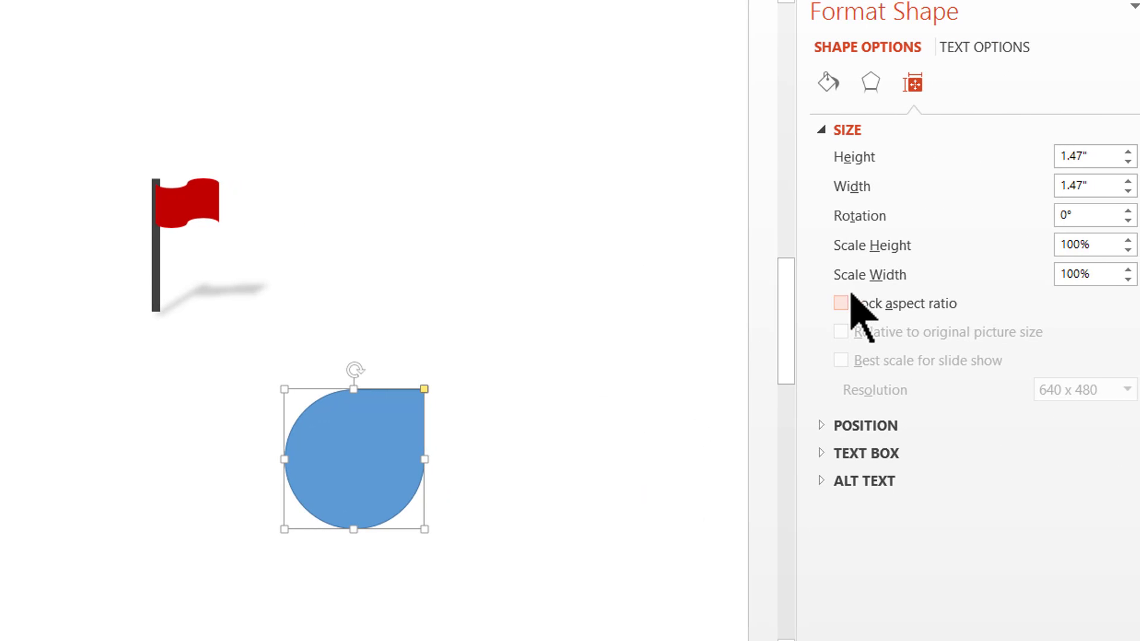
double_click(1063, 217)
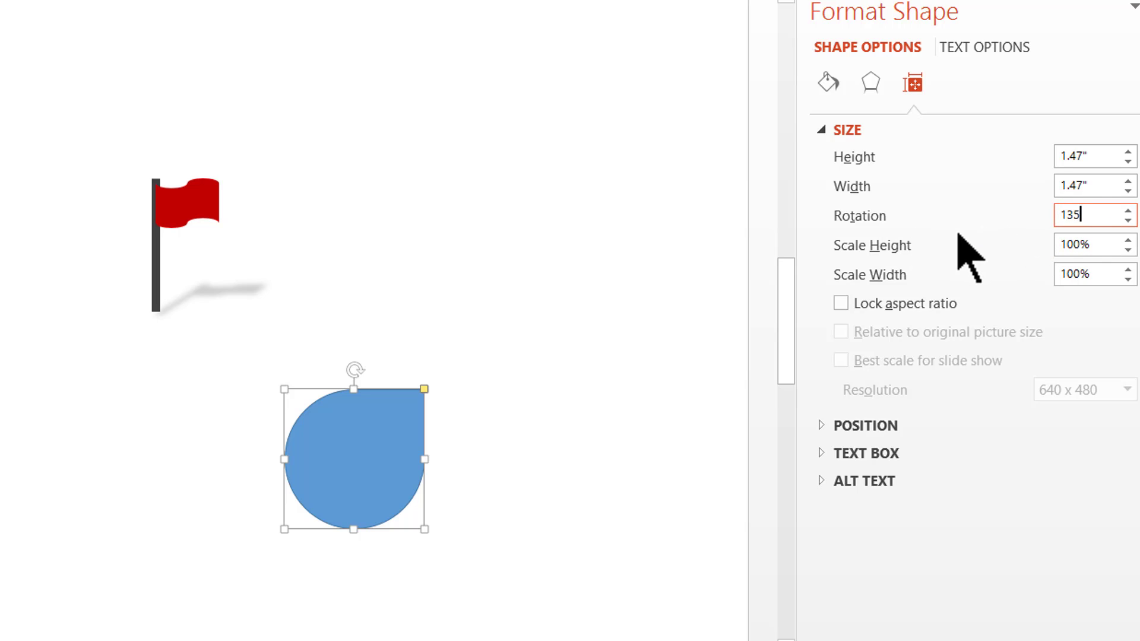
text(135)
key(Return)
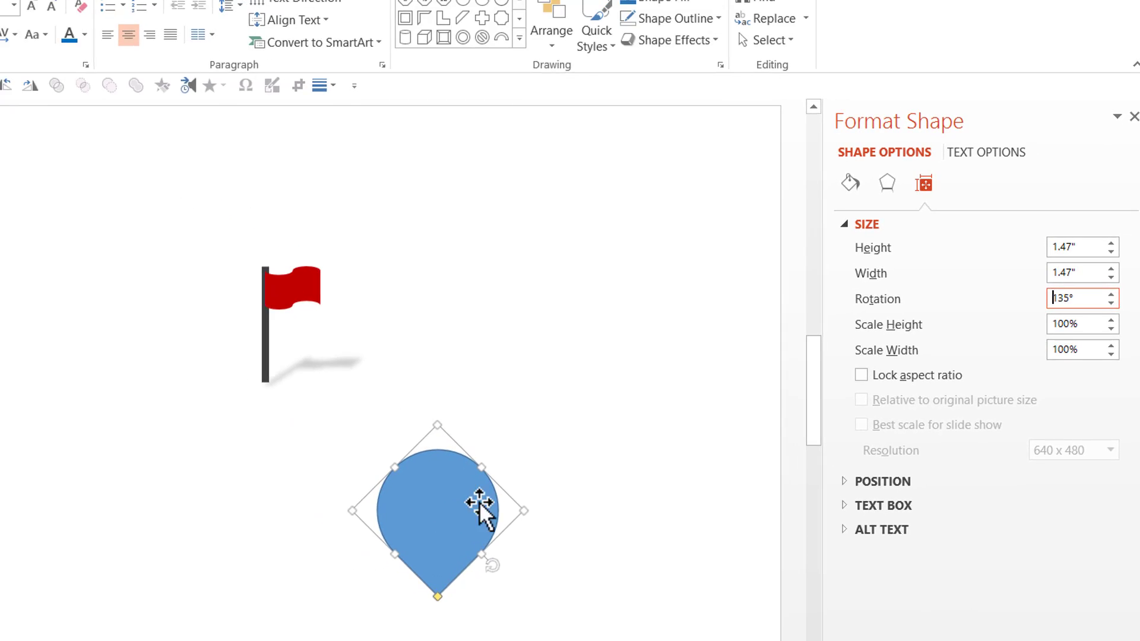
Draw an oval circle inside the blue teardrop.
click(571, 417)
click(520, 38)
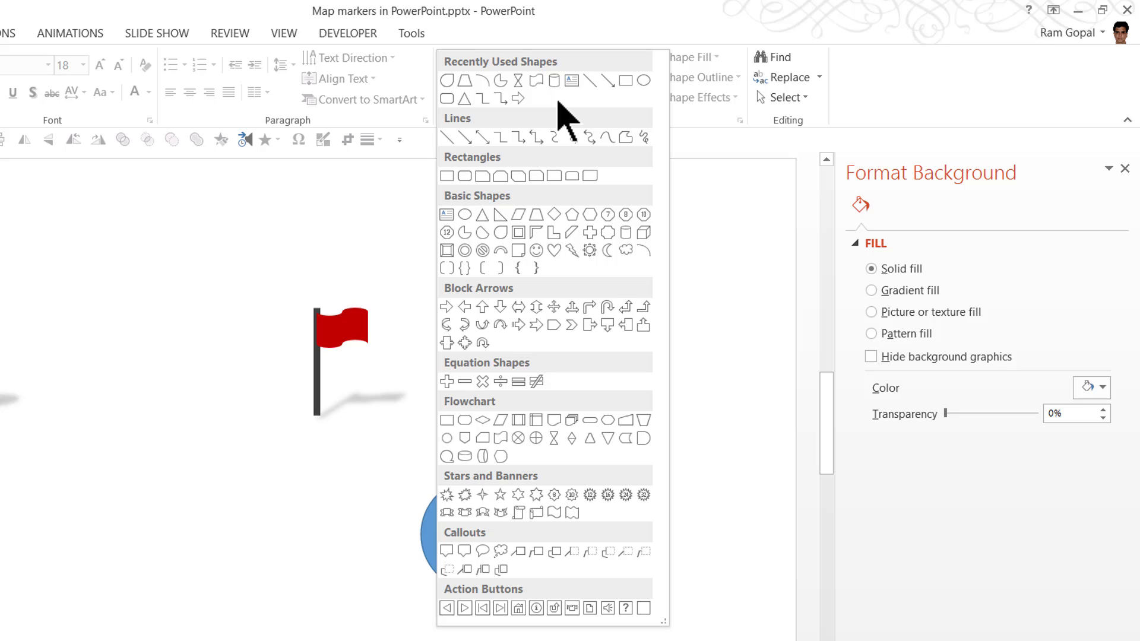
click(464, 215)
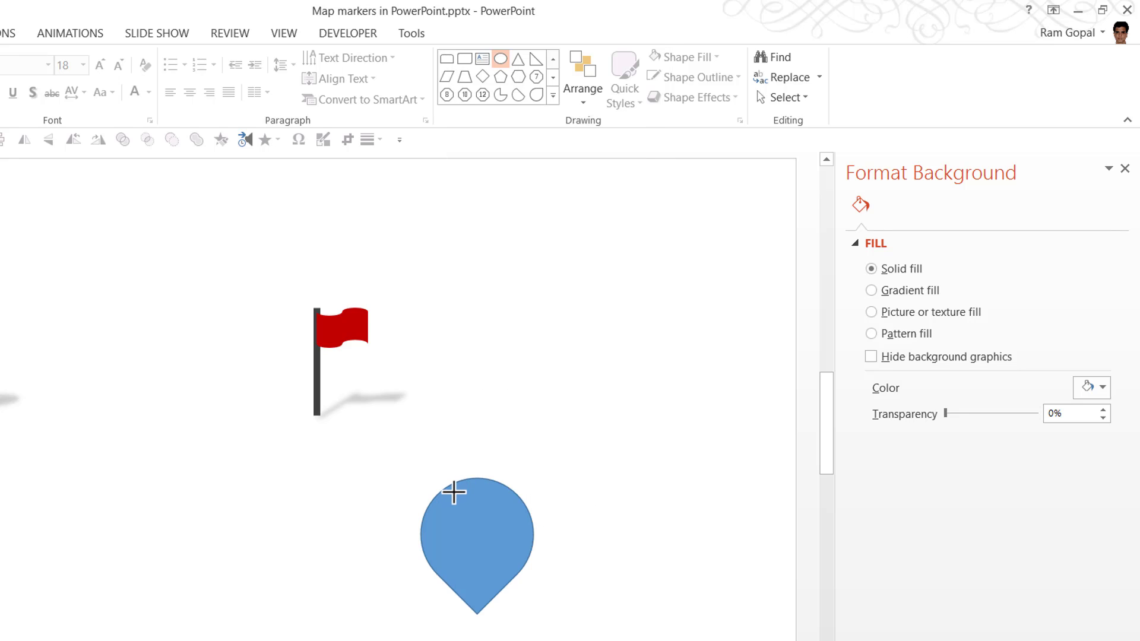
mouse_move(511, 586)
mouse_down()
mouse_move(514, 519)
mouse_move(482, 536)
mouse_up()
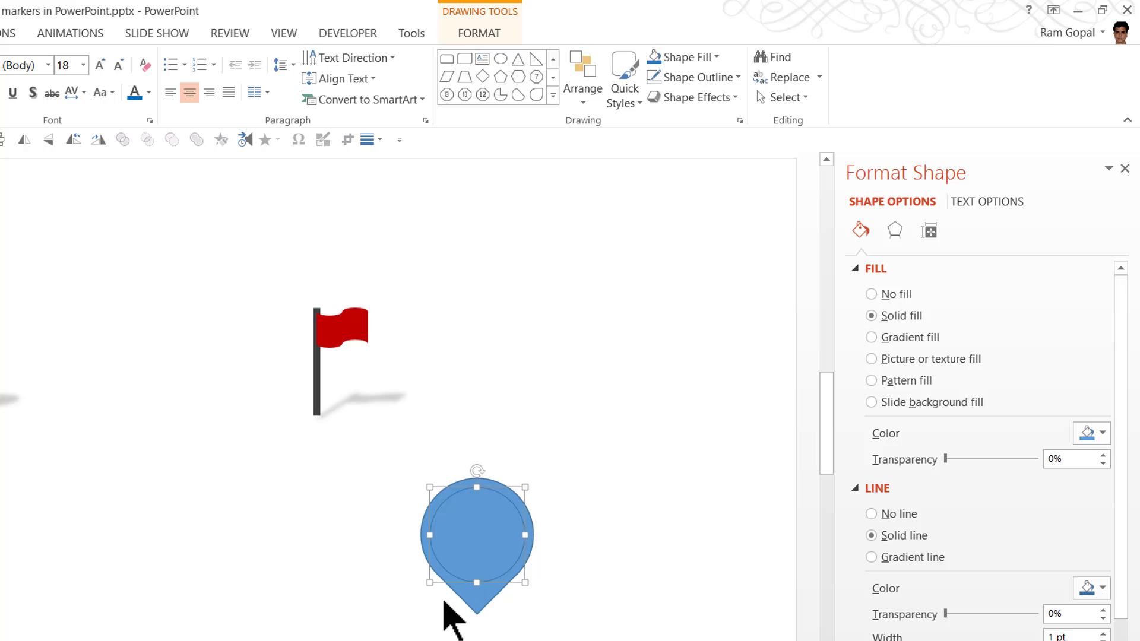
Fill the inner circle white and give it no outline.
click(688, 58)
click(655, 96)
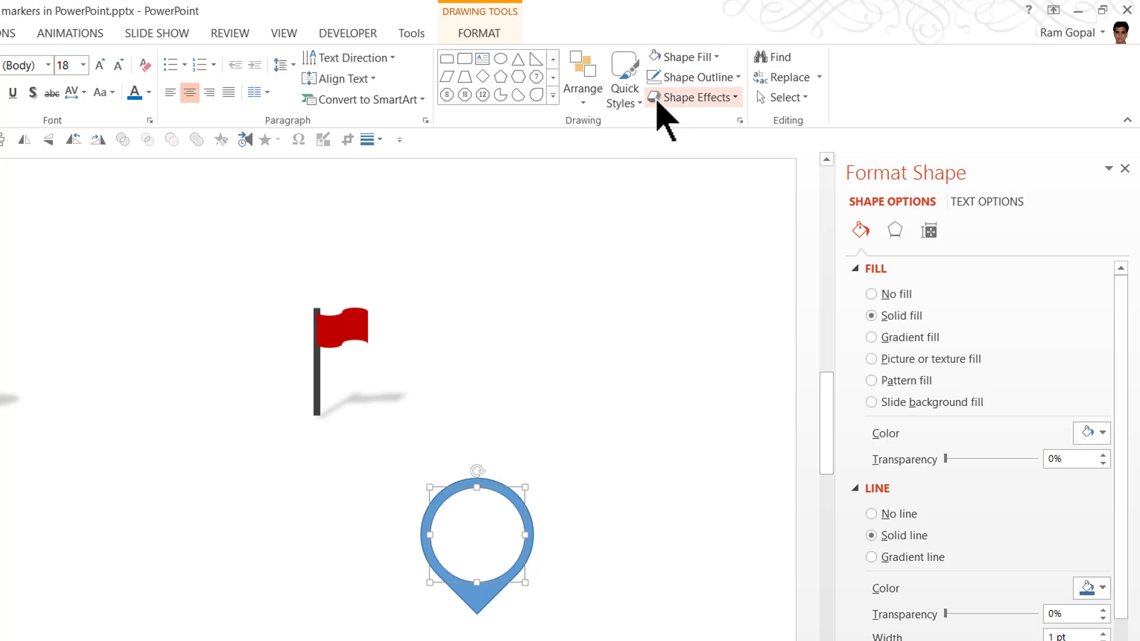
click(719, 77)
click(700, 235)
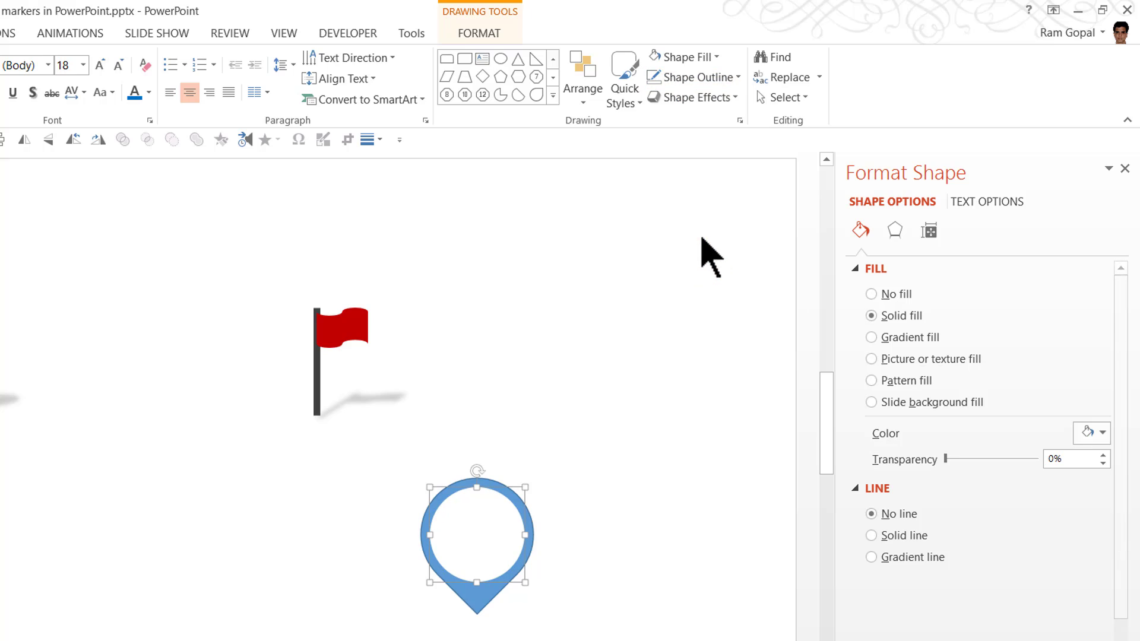
click(479, 607)
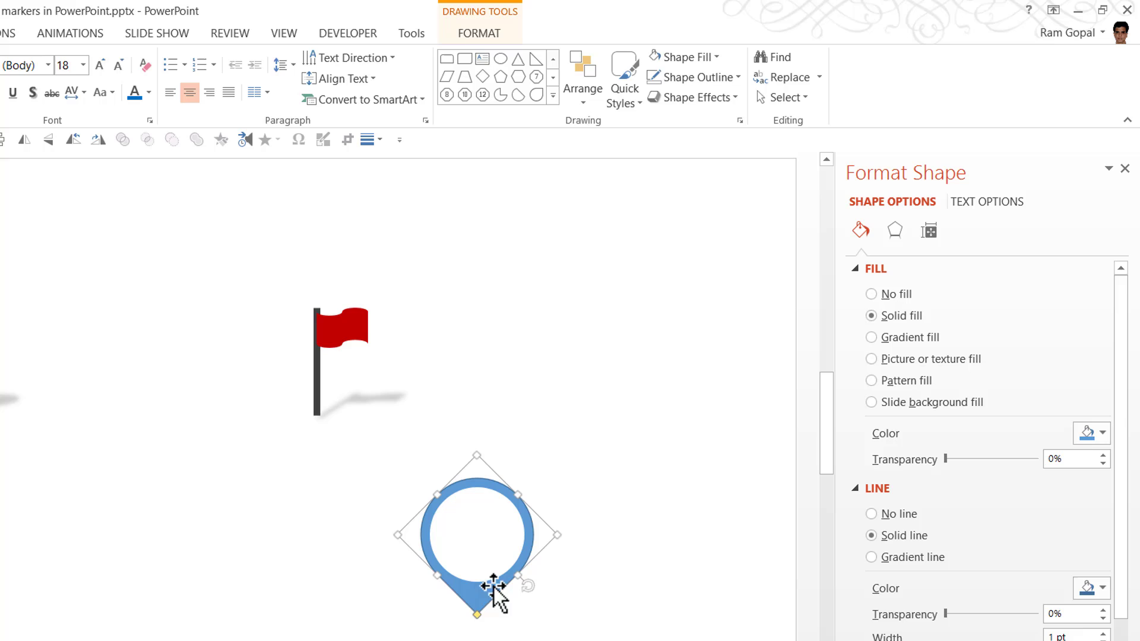
Fill the teardrop gold with no outline and apply the Preset 2 bevel effect.
click(701, 58)
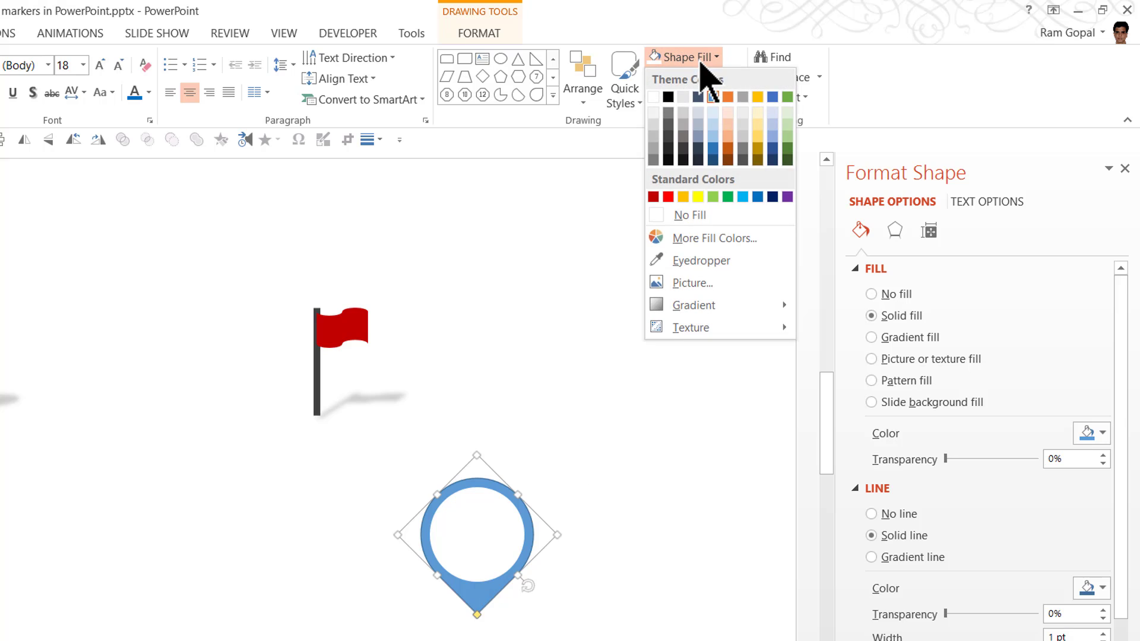
click(683, 198)
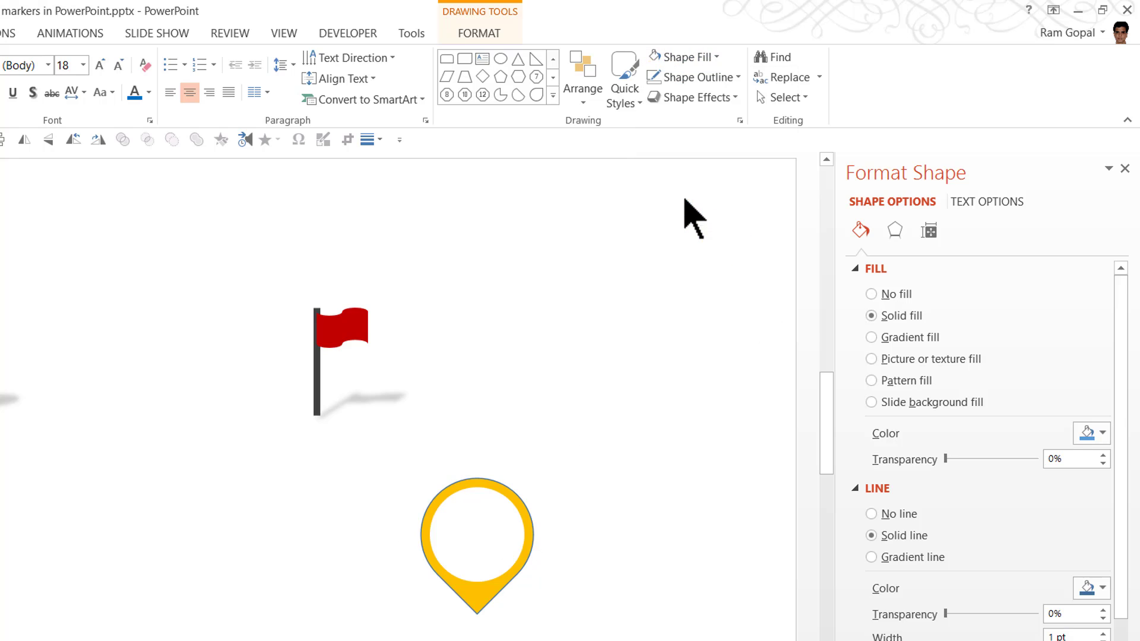
click(706, 78)
click(691, 240)
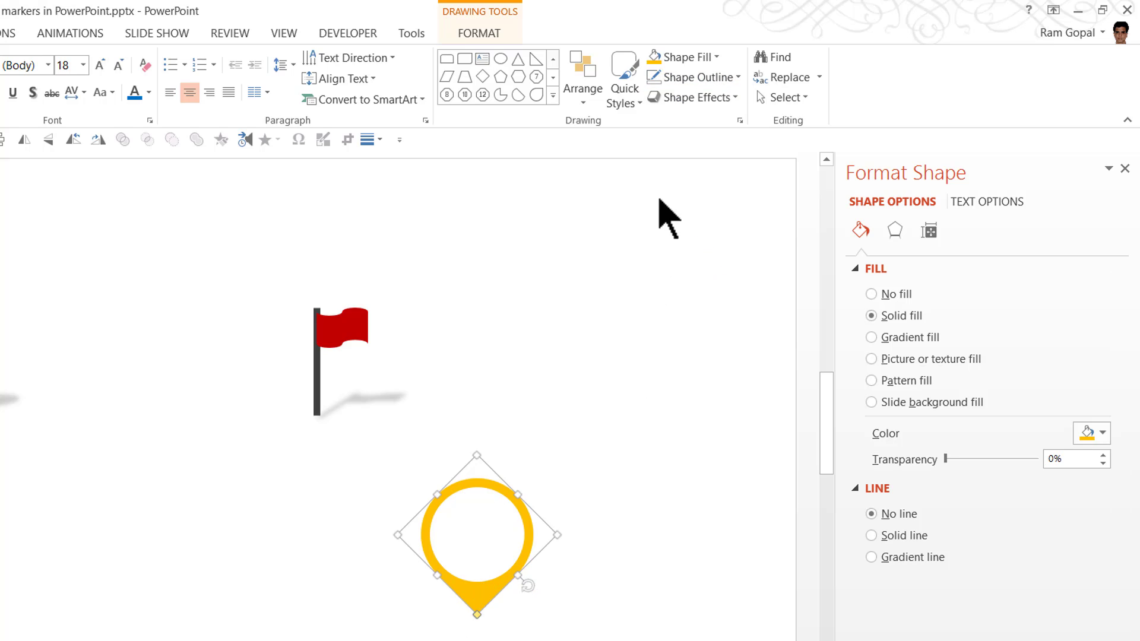
click(703, 99)
mouse_move(698, 132)
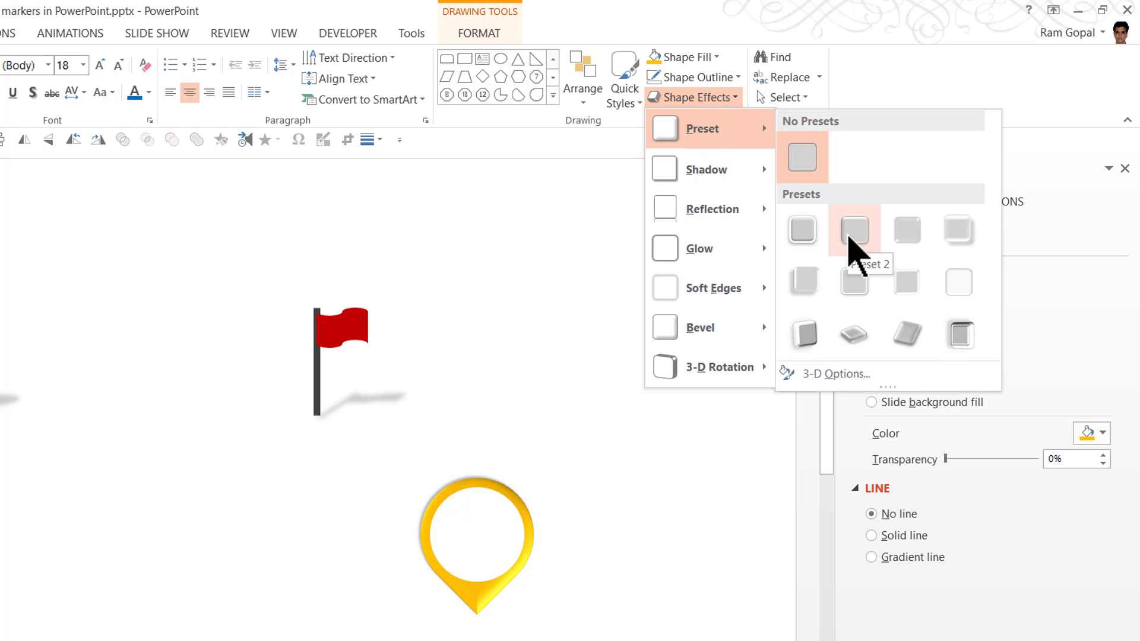
click(849, 233)
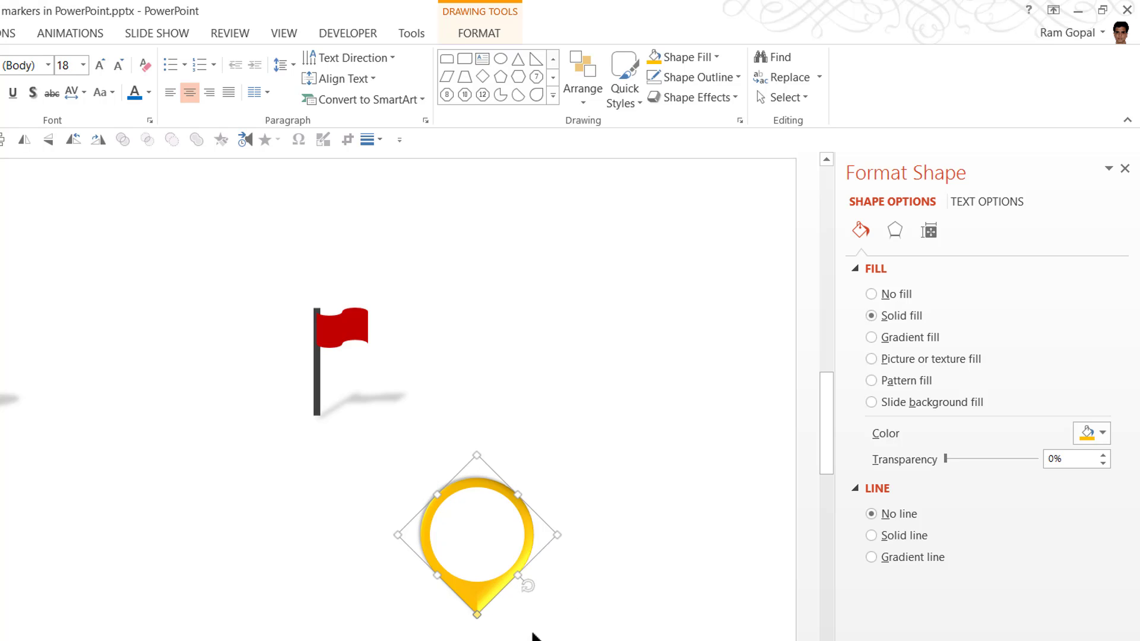
Make the marker's 'Your text' label black.
click(584, 525)
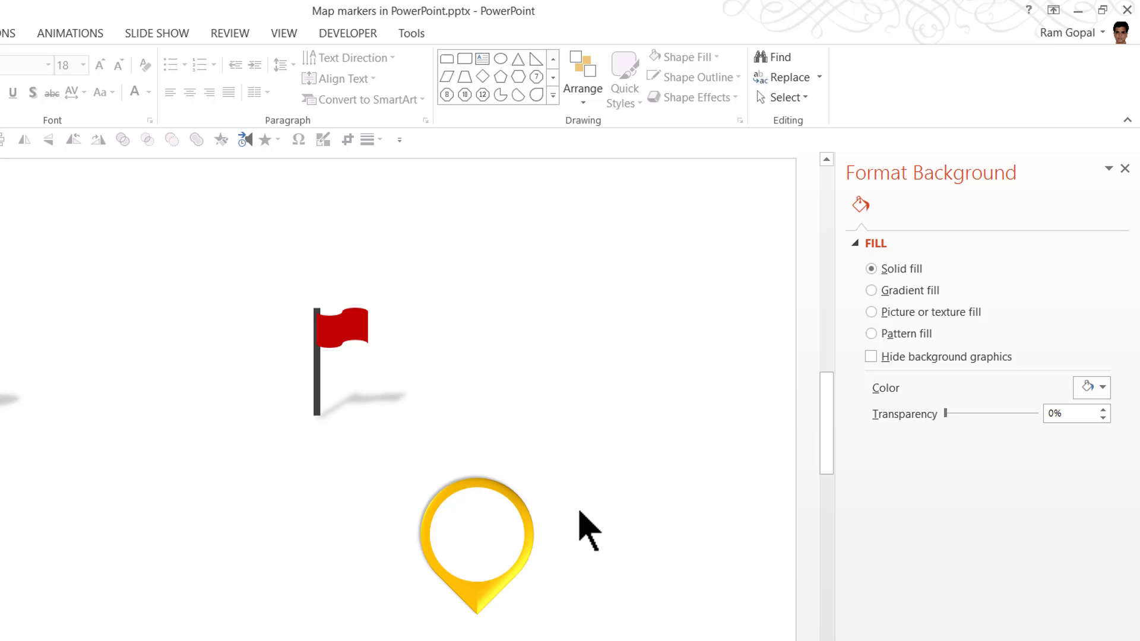
click(502, 531)
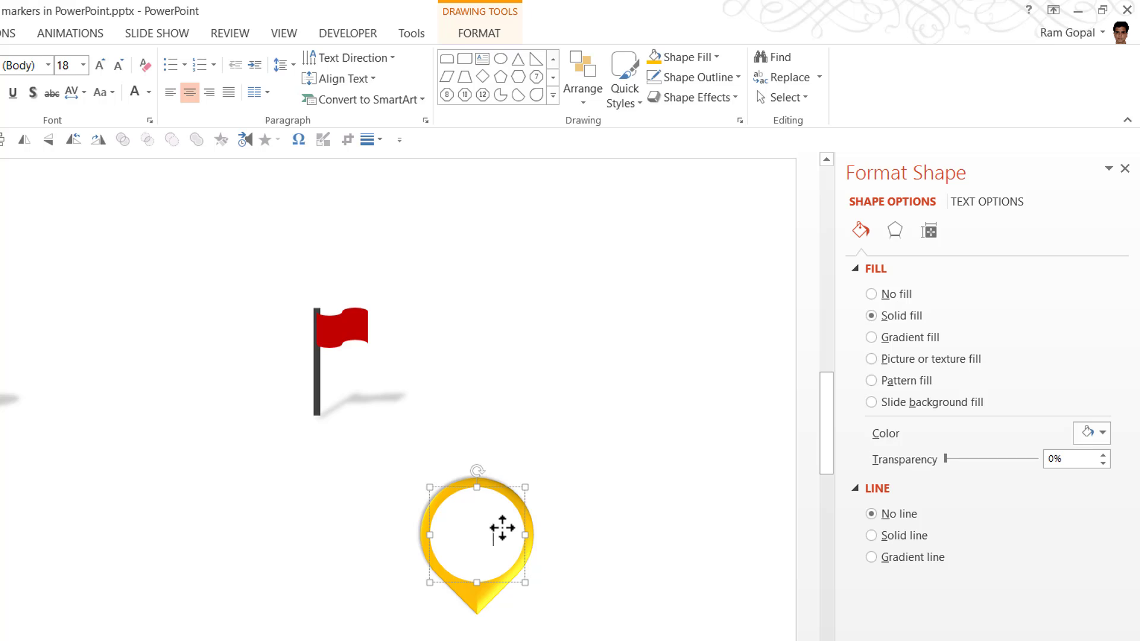
click(527, 500)
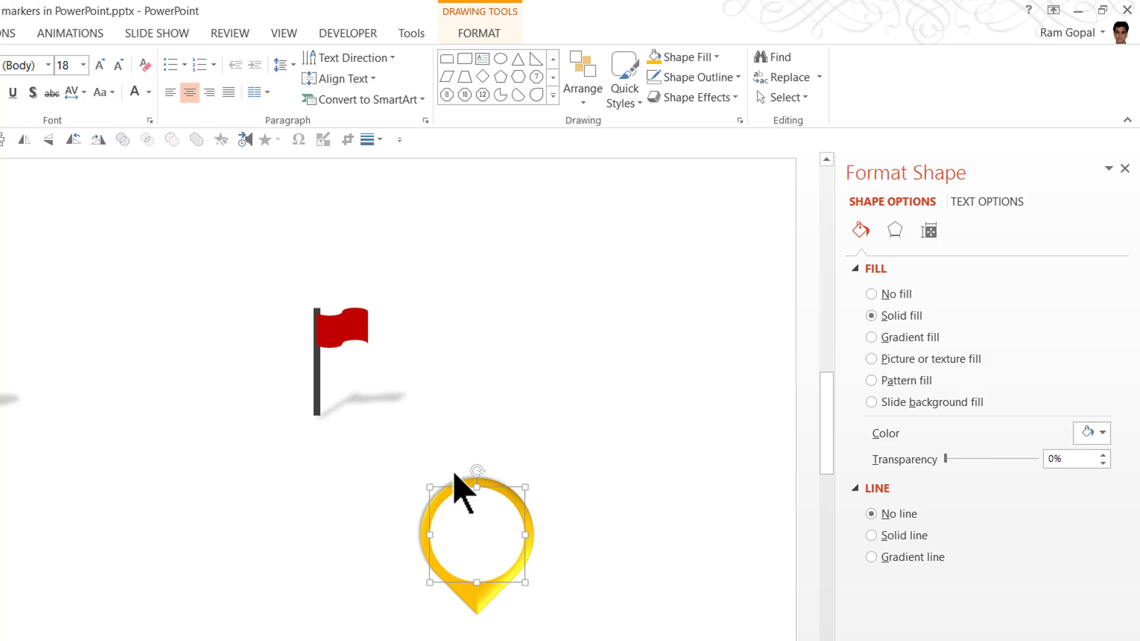
click(149, 92)
click(149, 131)
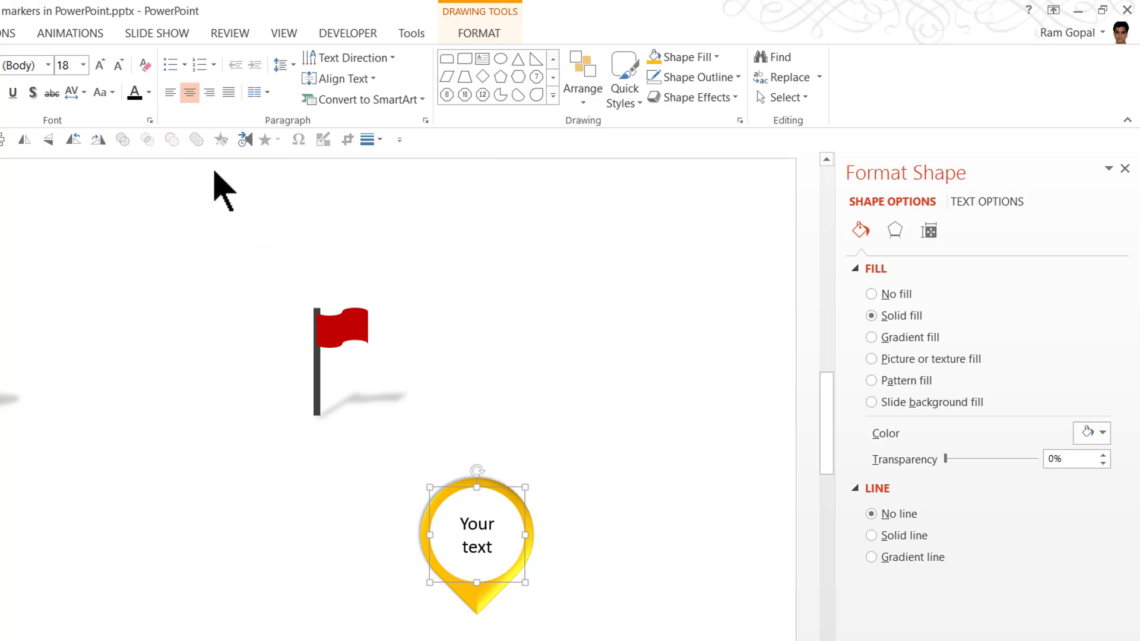
click(656, 540)
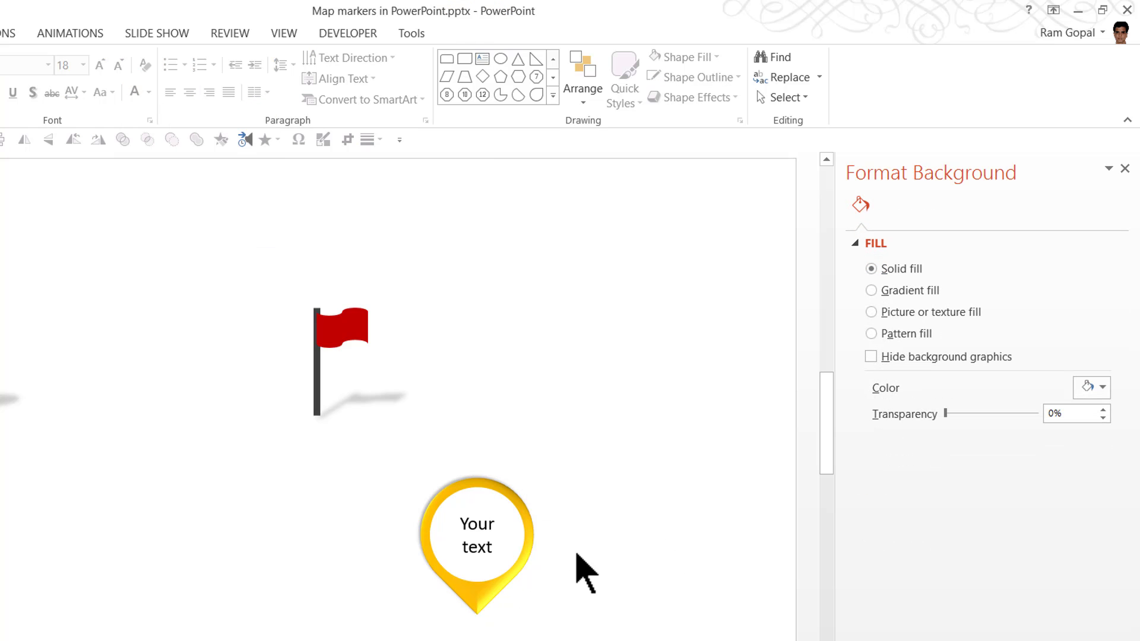
Delete the gold marker and marquee-select the red flag.
click(498, 535)
click(1125, 169)
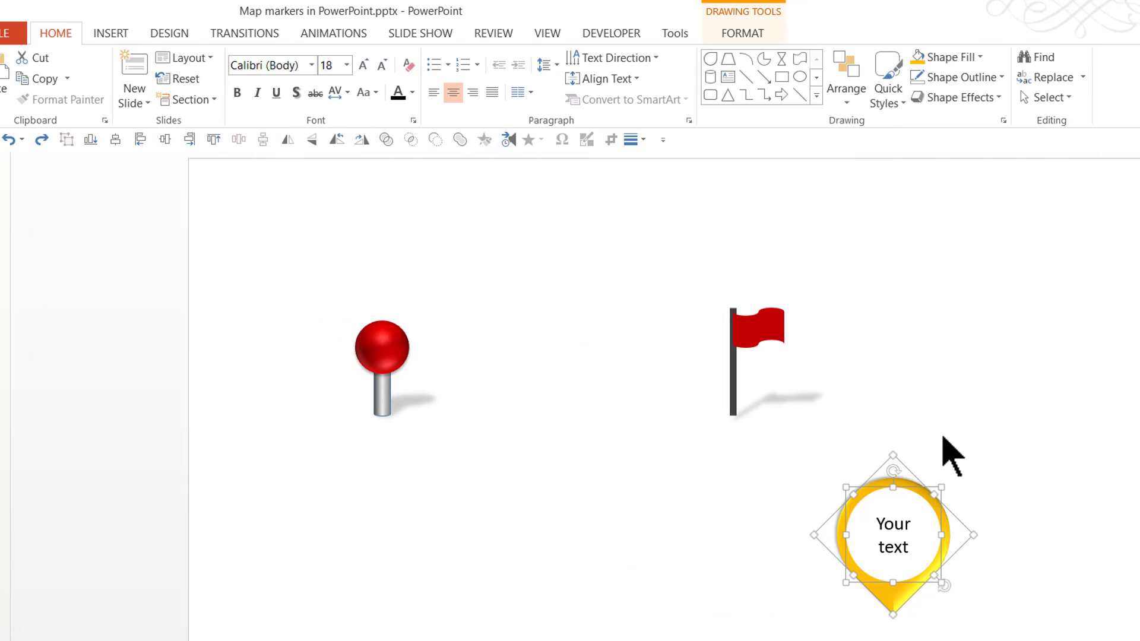
key(Delete)
drag(873, 497, 651, 236)
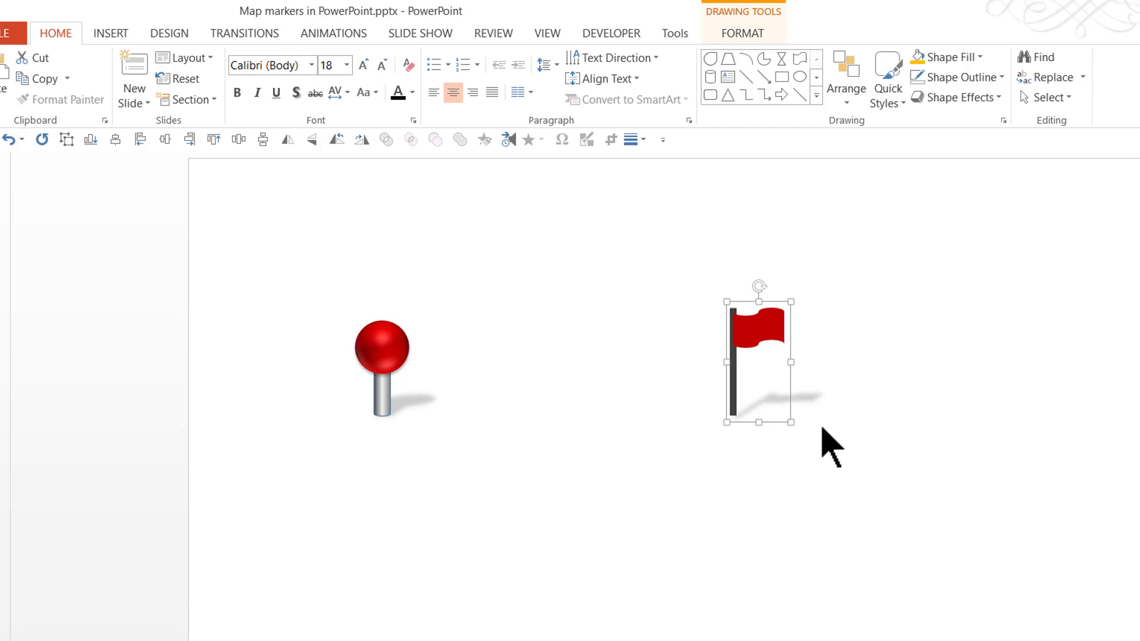
Draw a vertical line to the right of the red flag.
click(995, 314)
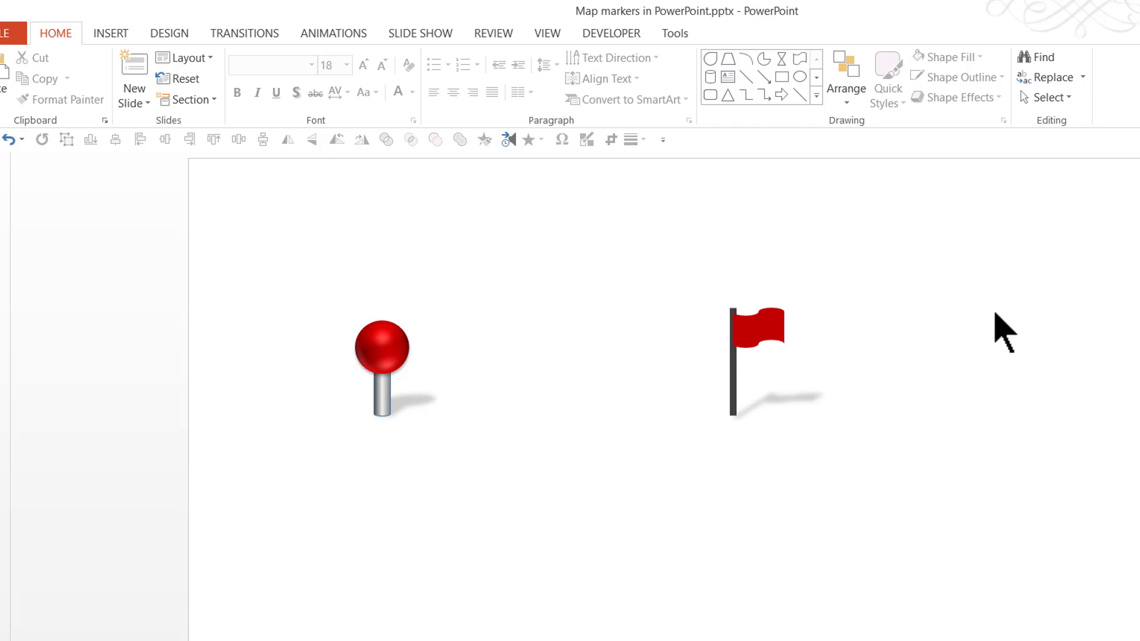
click(817, 95)
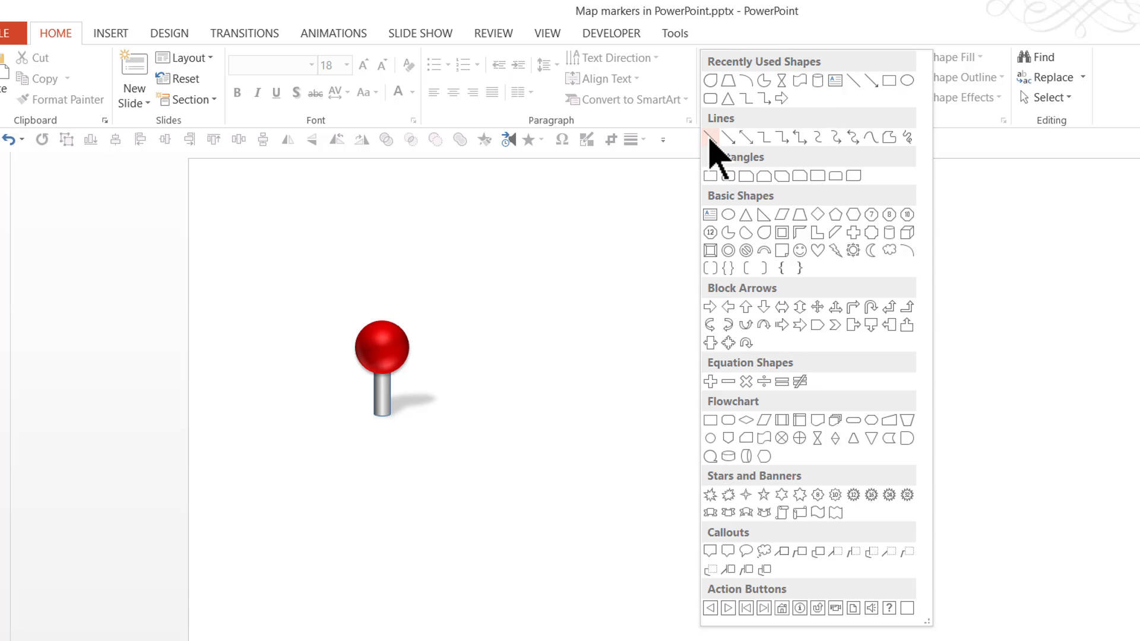
click(710, 139)
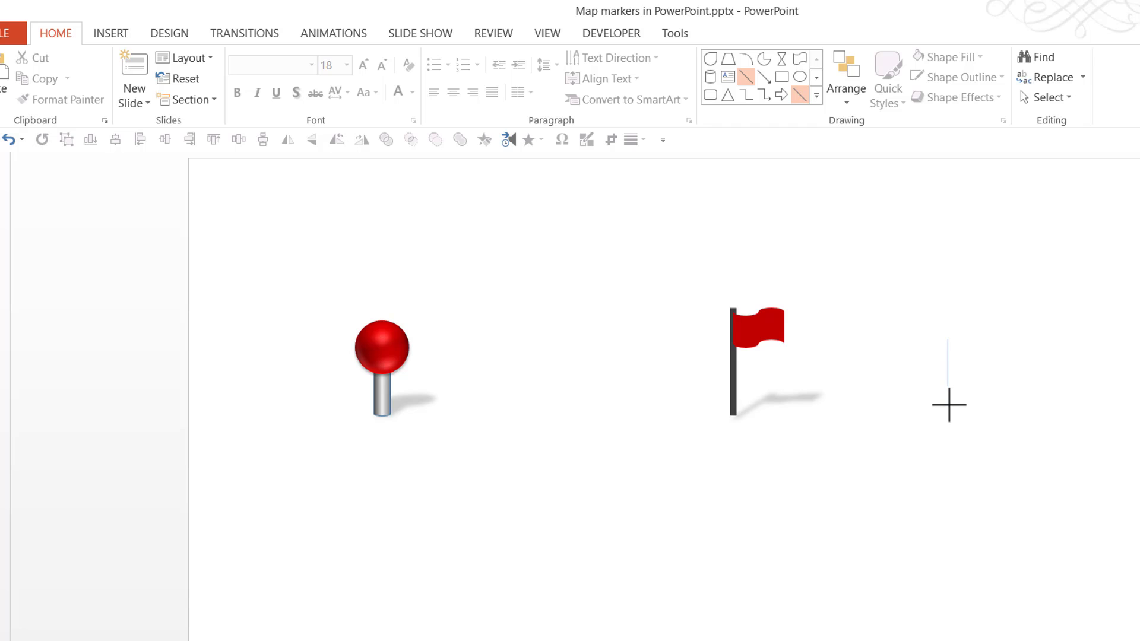
drag(948, 405, 948, 405)
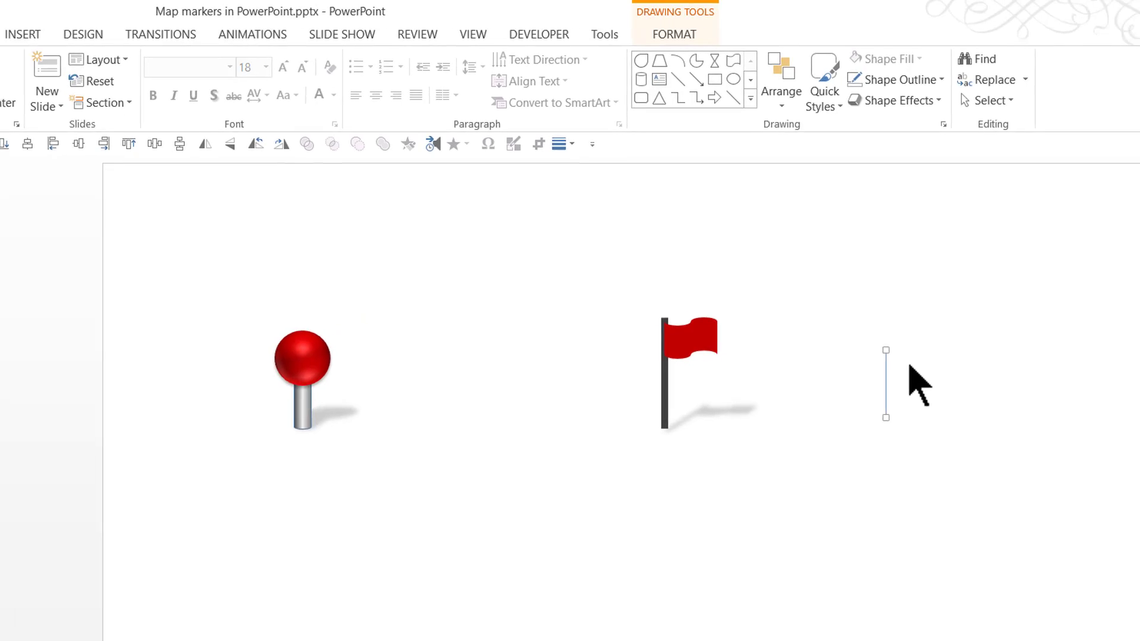
Give the line a black 6 pt outline to form the pole.
click(889, 82)
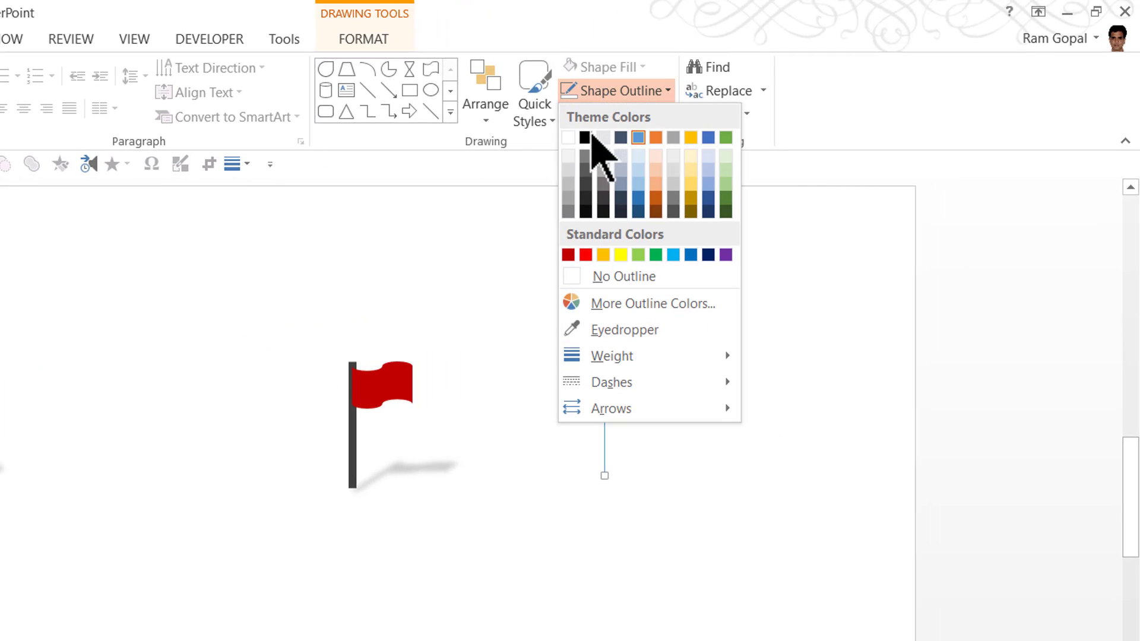
click(586, 137)
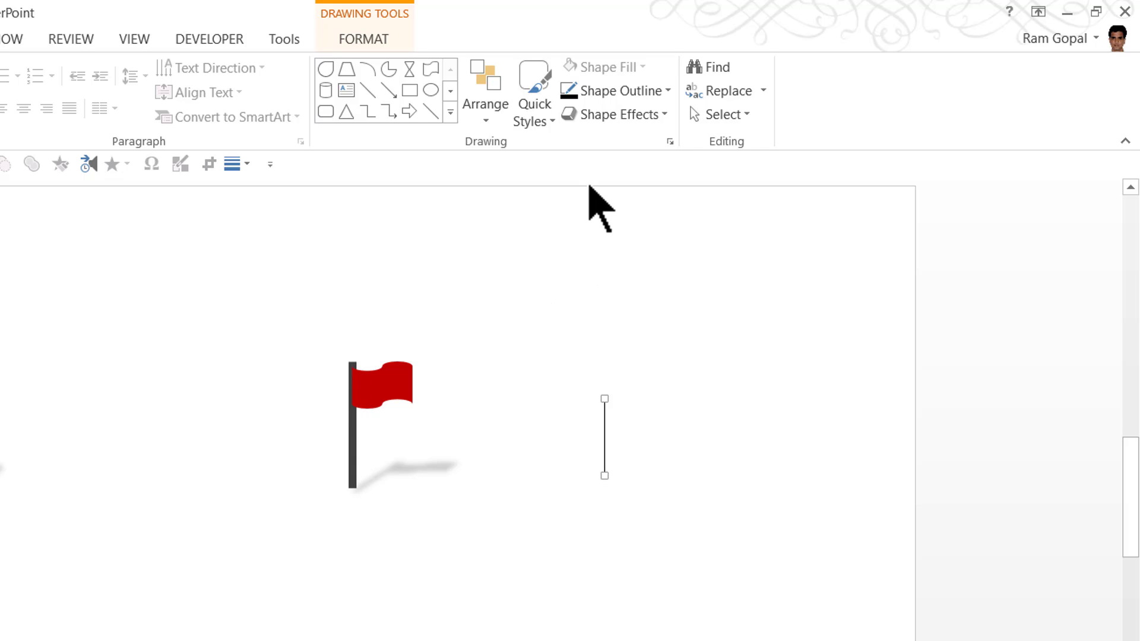
click(634, 92)
mouse_move(621, 359)
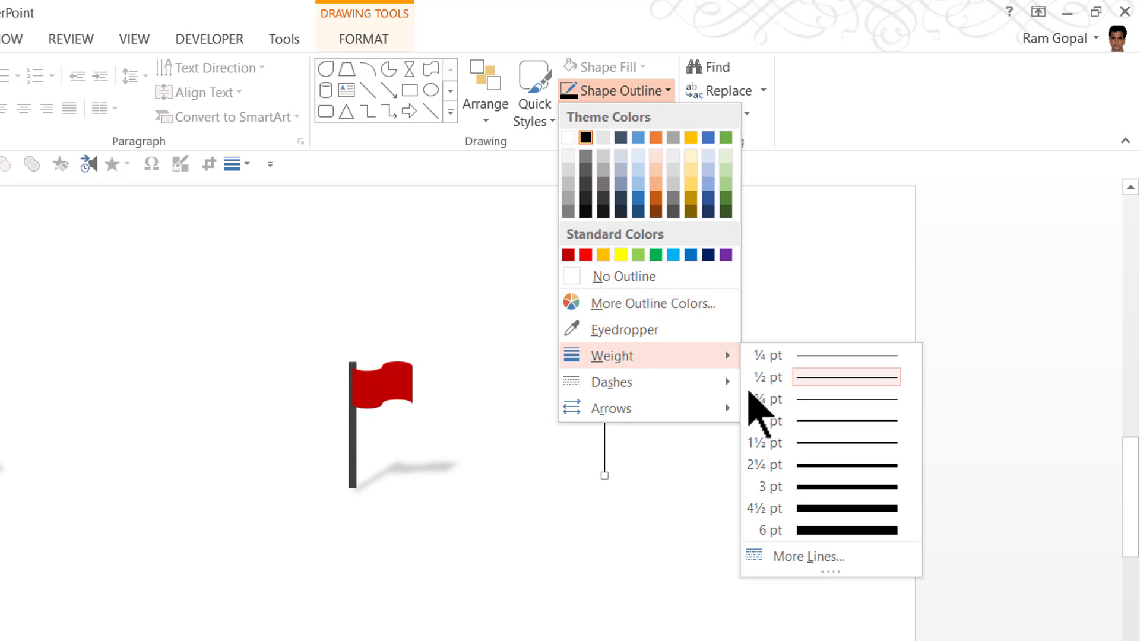
click(831, 530)
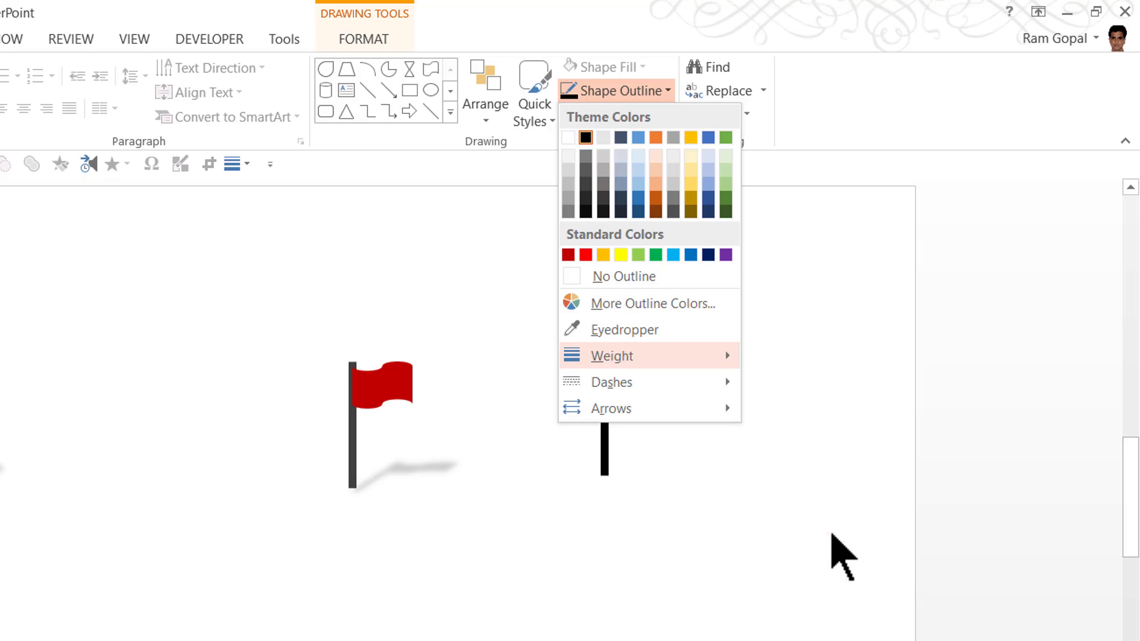
click(674, 497)
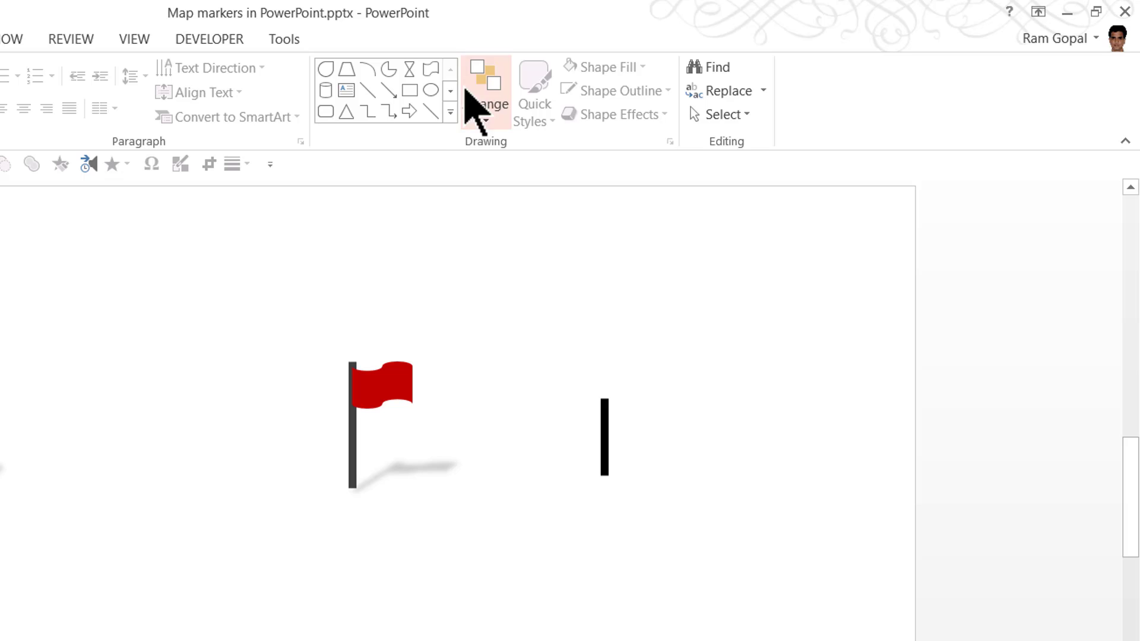
Draw a Flowchart Punched Tape shape and position it at the top of the pole.
click(450, 113)
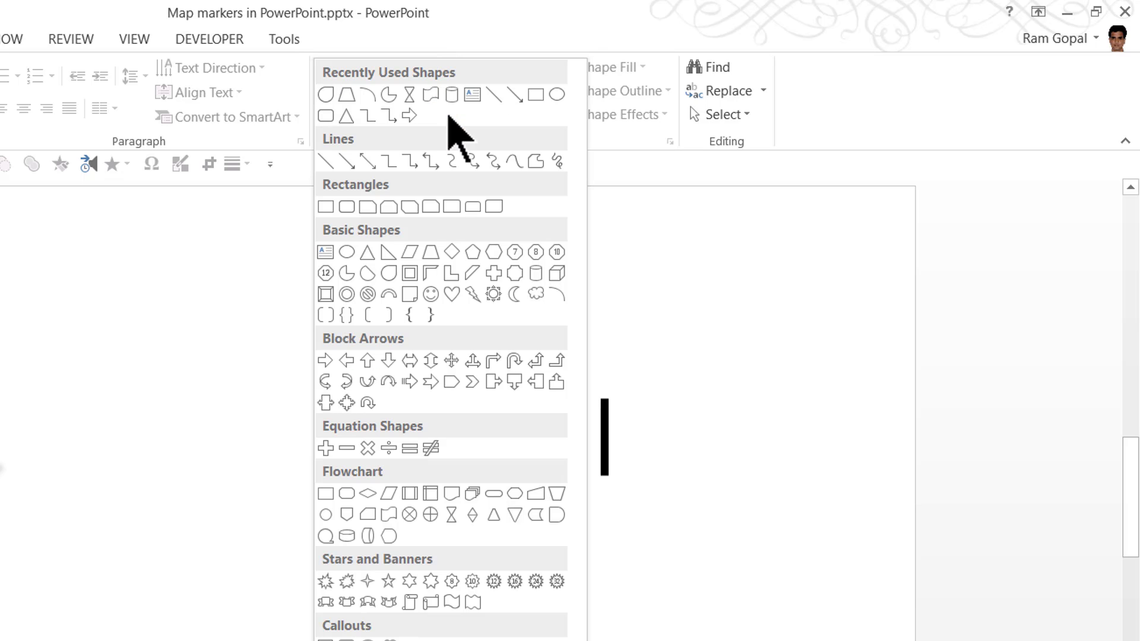
click(388, 515)
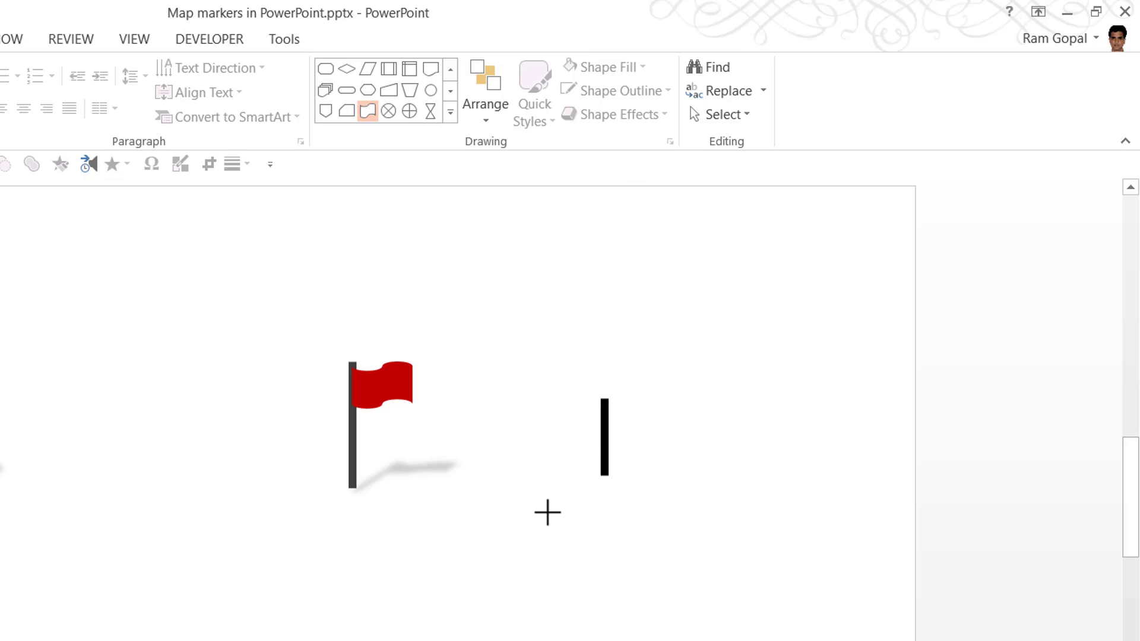
drag(614, 399, 663, 437)
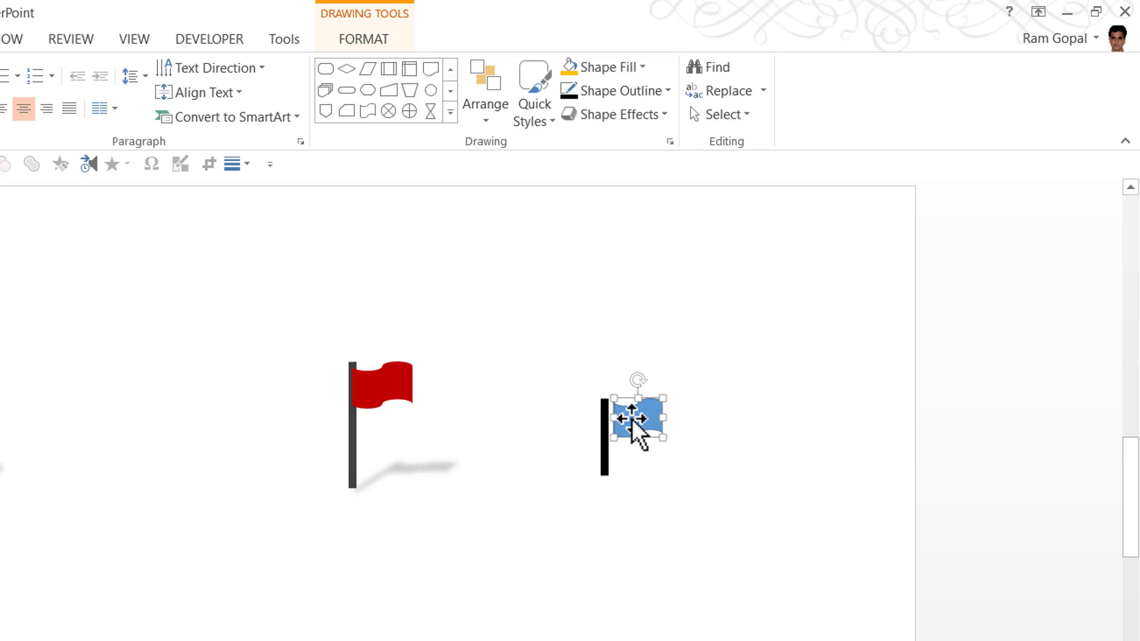
drag(631, 420, 624, 419)
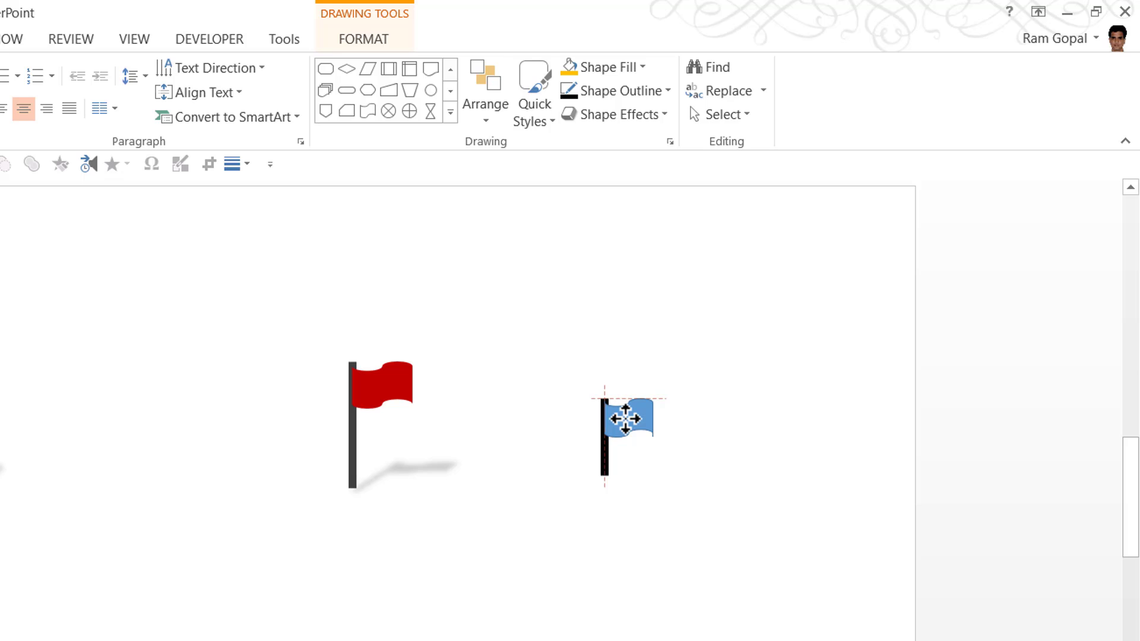
drag(625, 419, 626, 420)
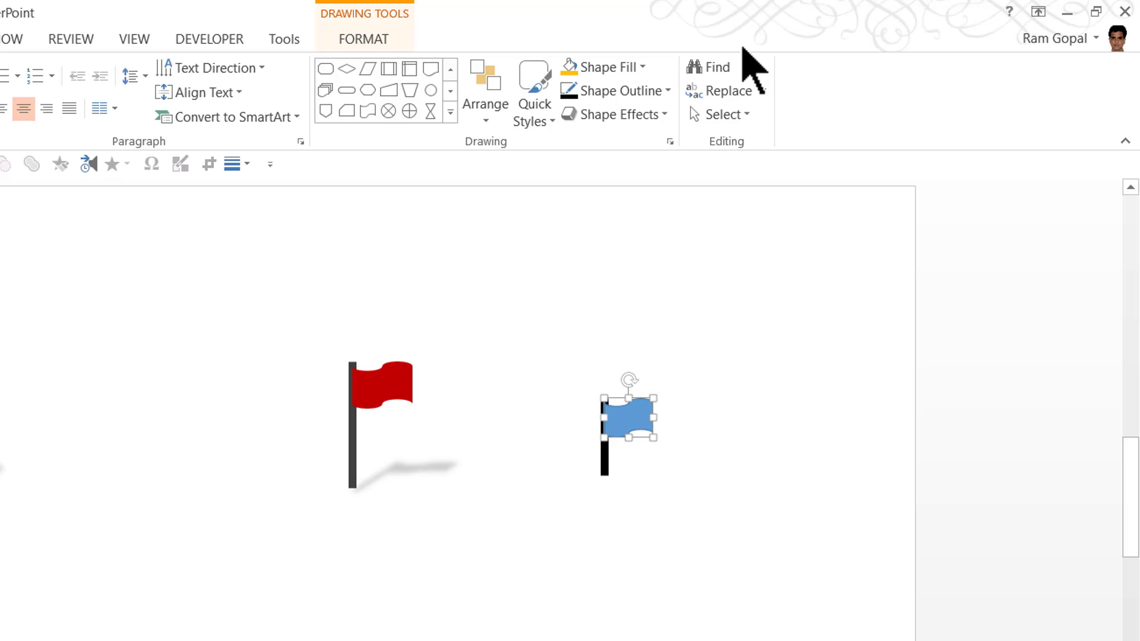
Fill the wavy flag dark red and remove its outline.
click(624, 67)
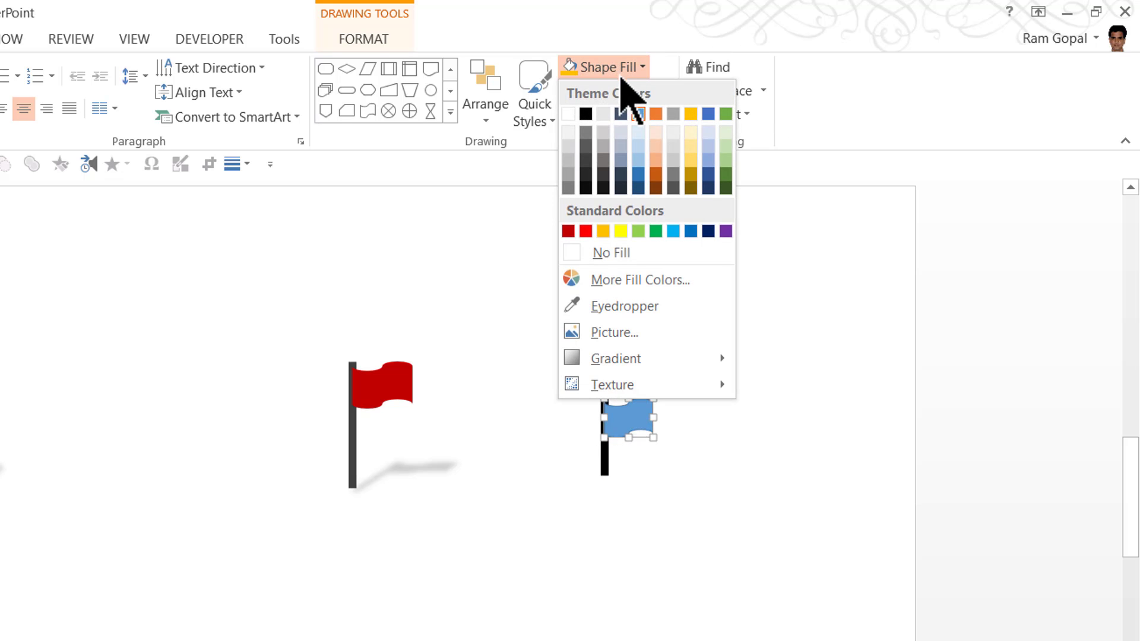
click(569, 231)
click(639, 91)
click(625, 276)
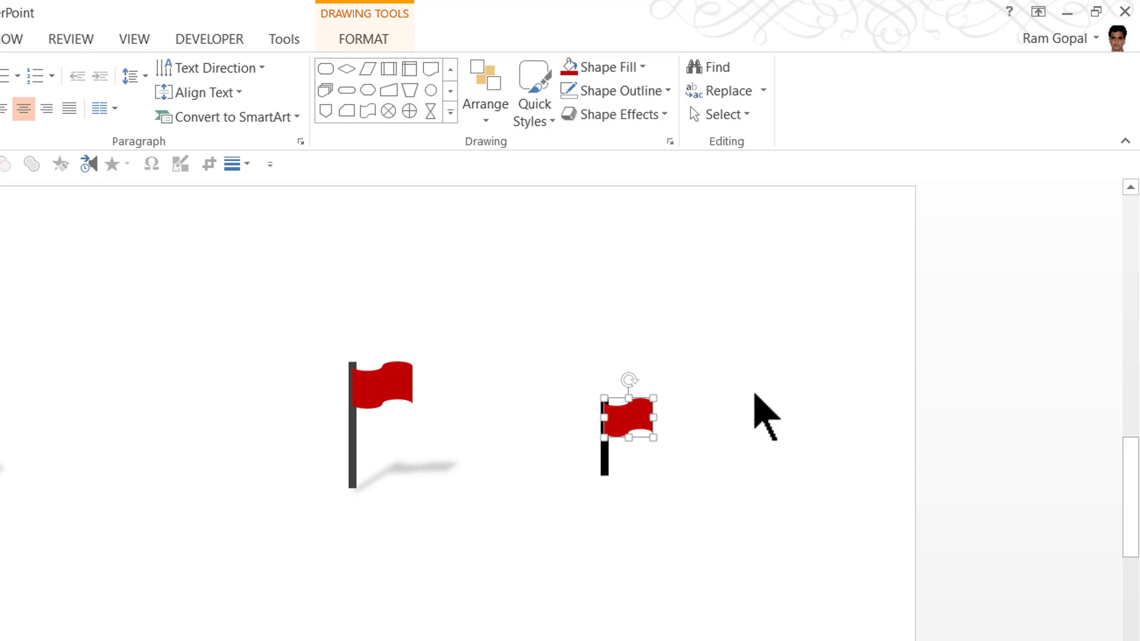
Select the flag with the pole and group them with Ctrl+G.
click(751, 446)
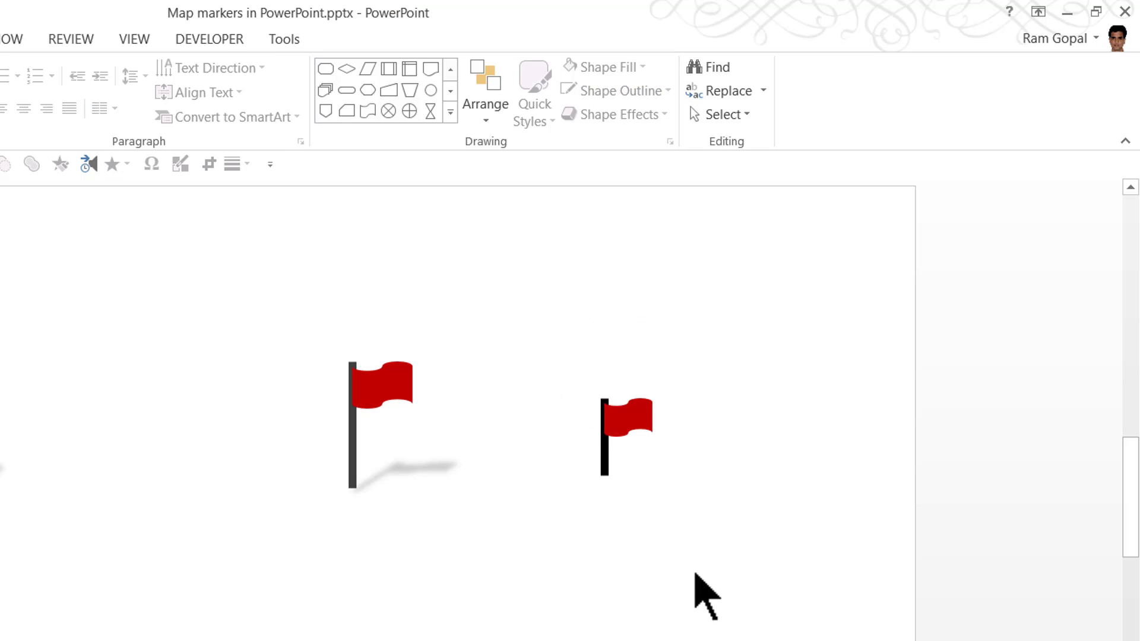
click(621, 418)
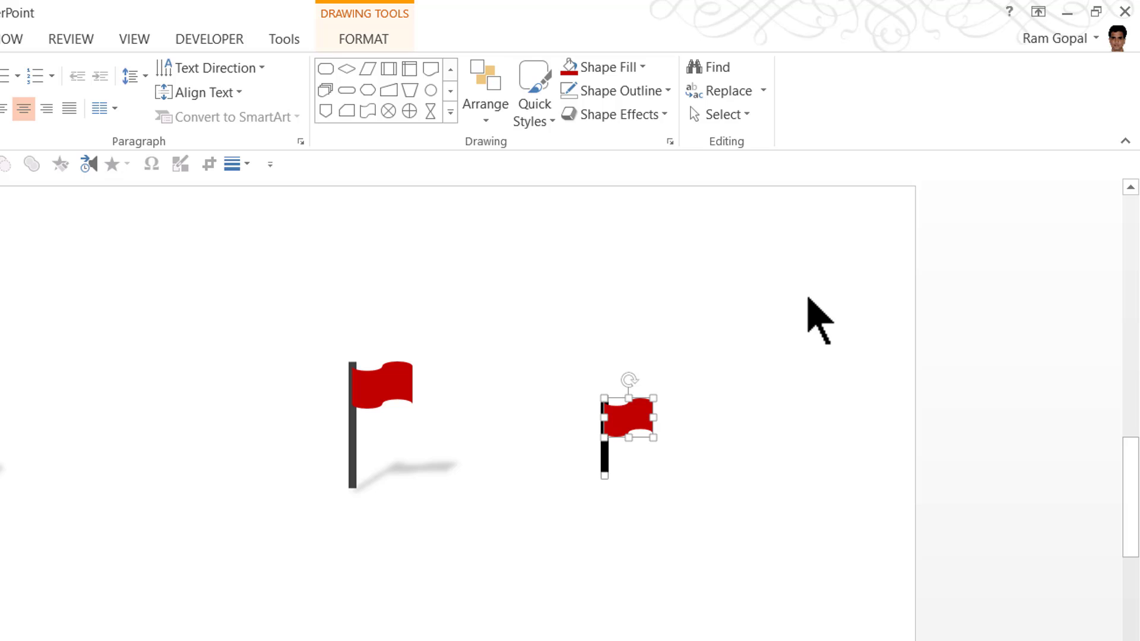
key(ctrl+g)
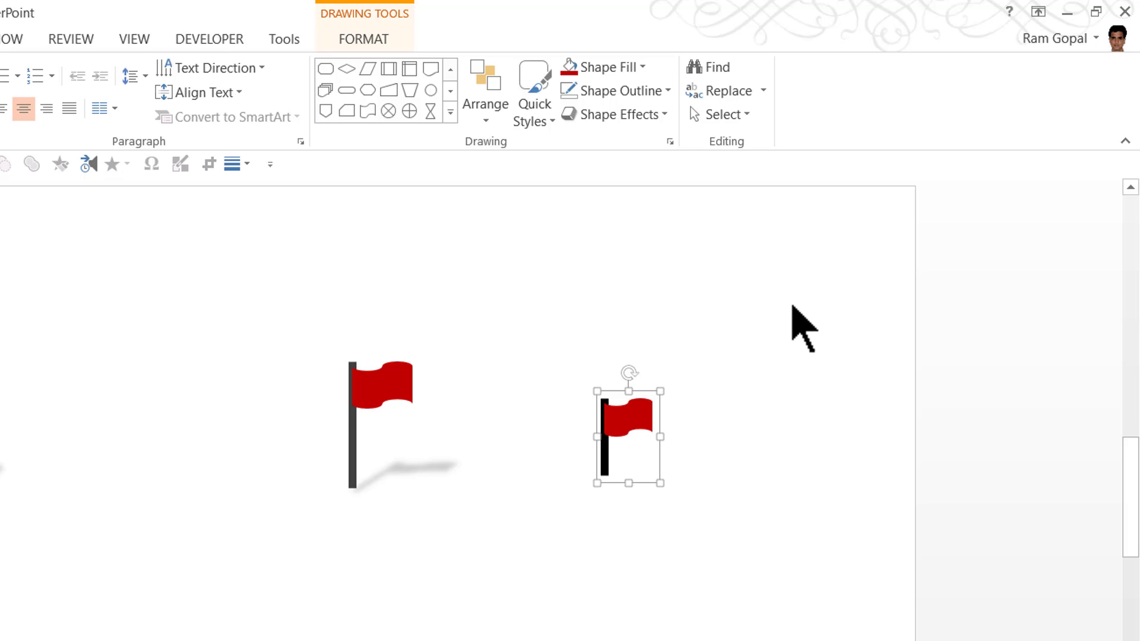
Add a Perspective Diagonal Upper Right shadow to the flag, then delete the extra flag.
click(660, 114)
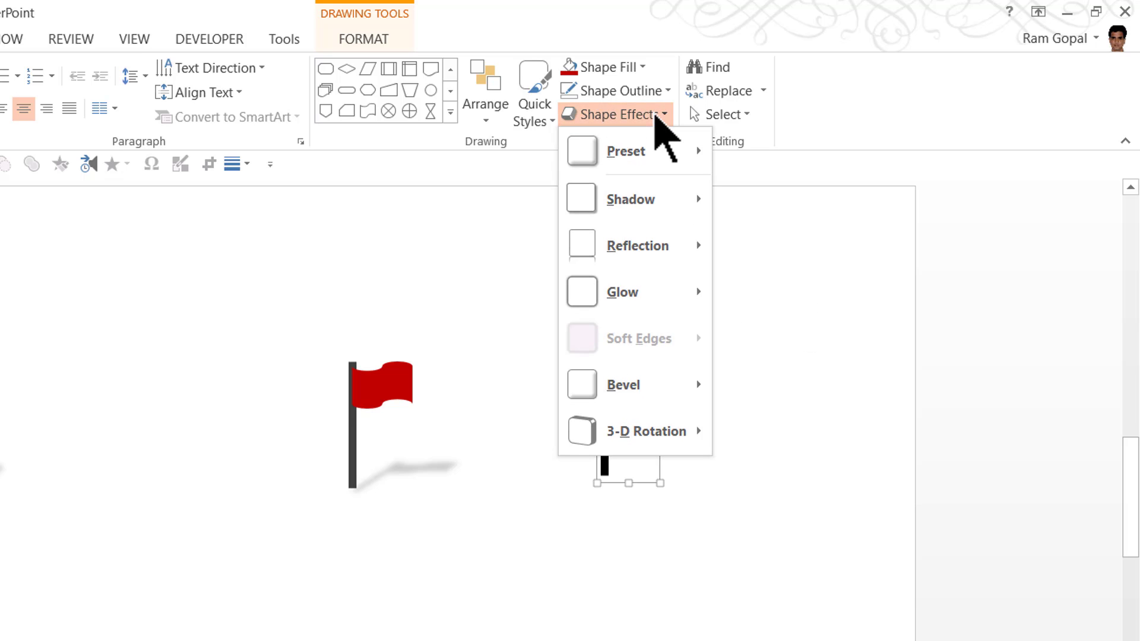
mouse_move(647, 202)
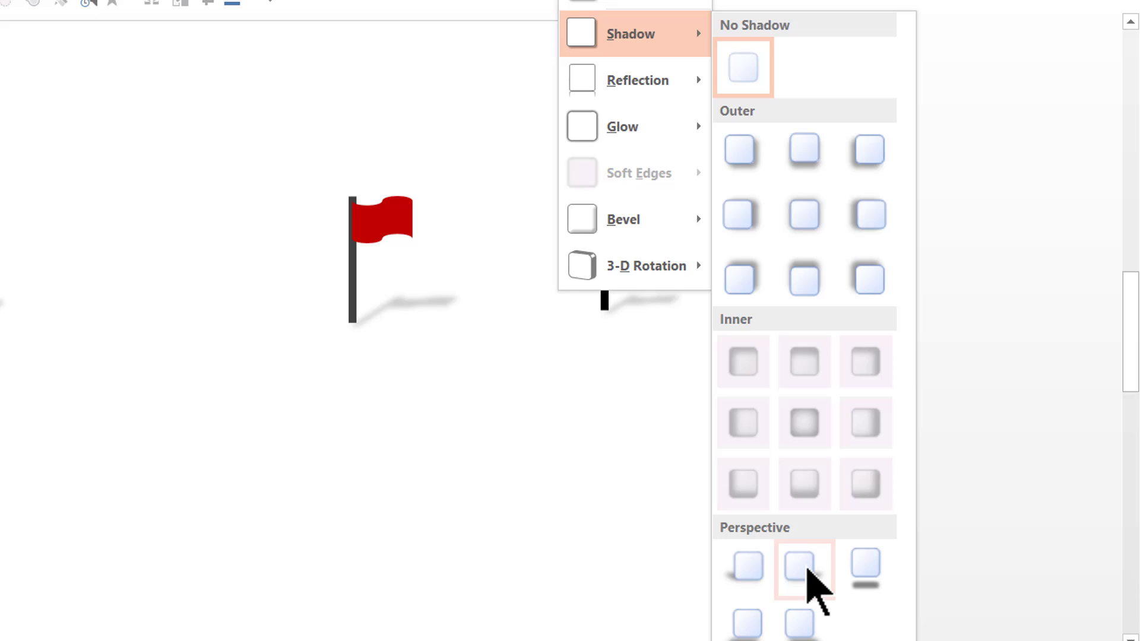
click(811, 579)
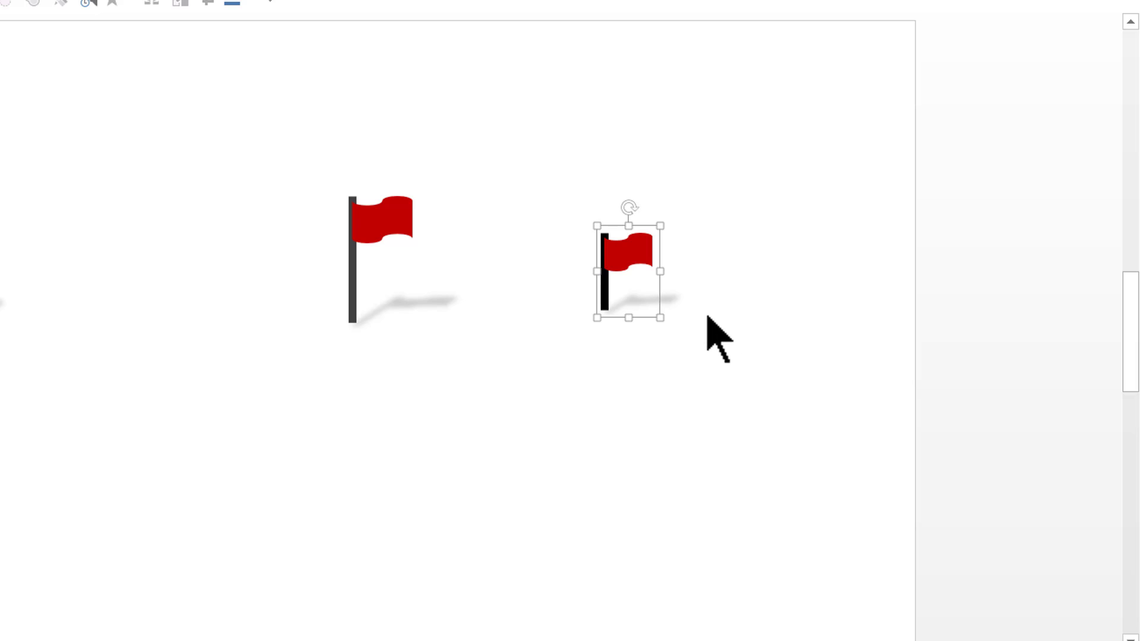
click(743, 398)
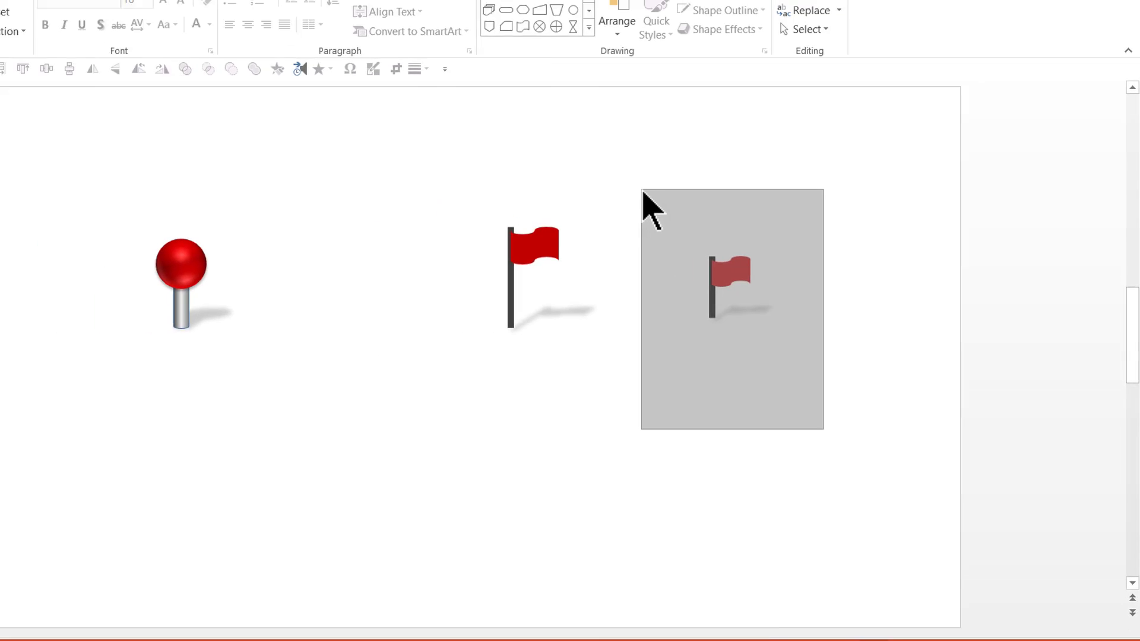
key(Delete)
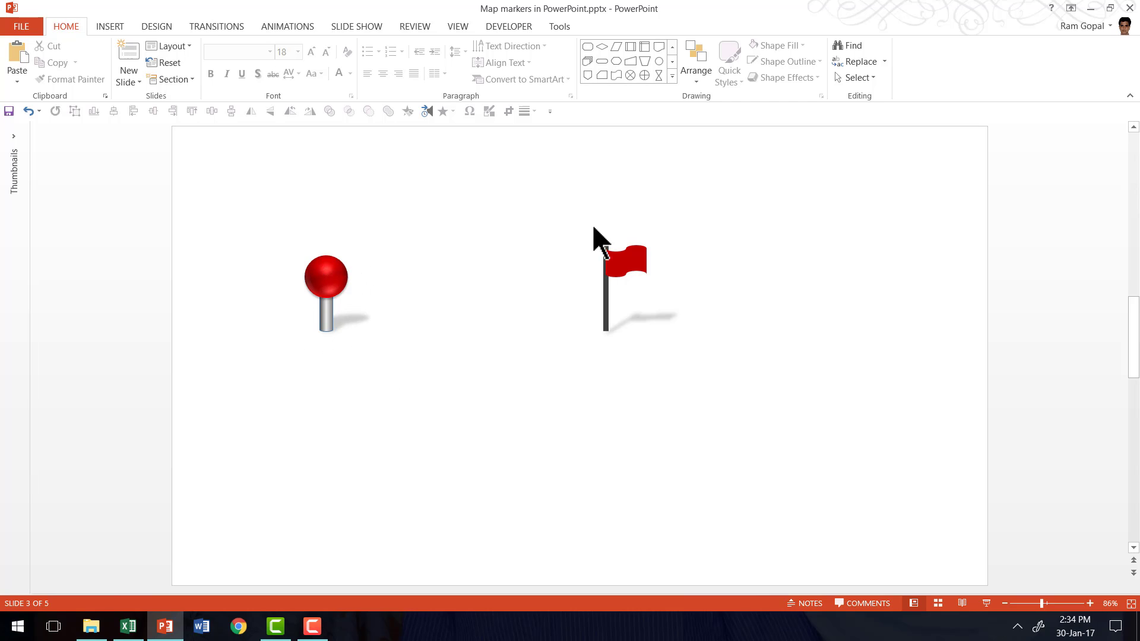
Draw a small Can shape to the right of the flag.
click(672, 75)
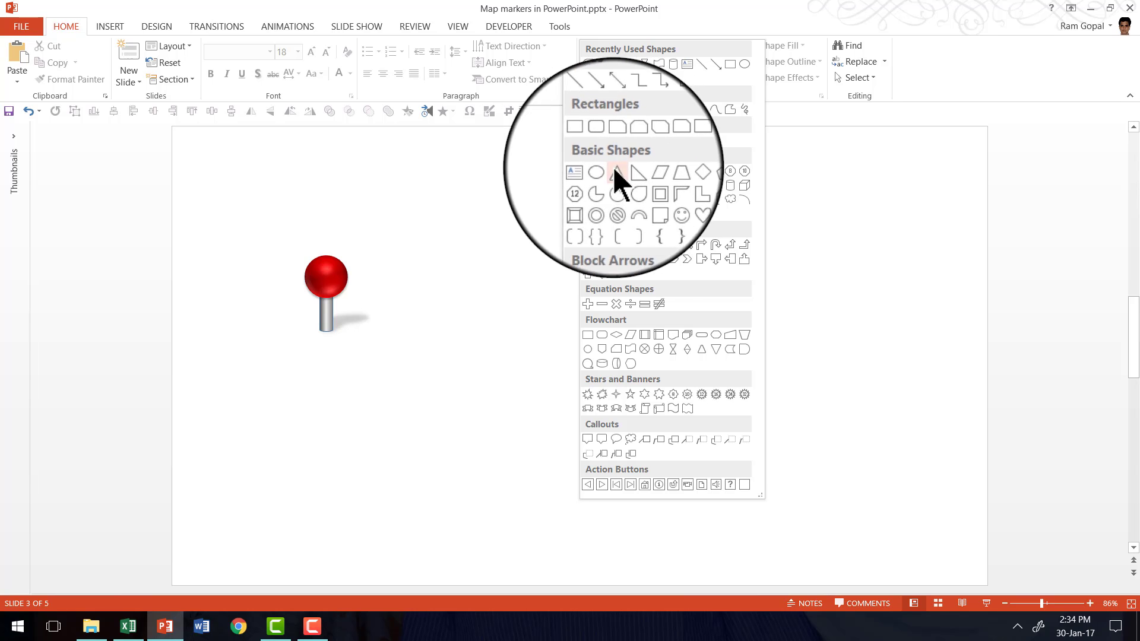
click(729, 184)
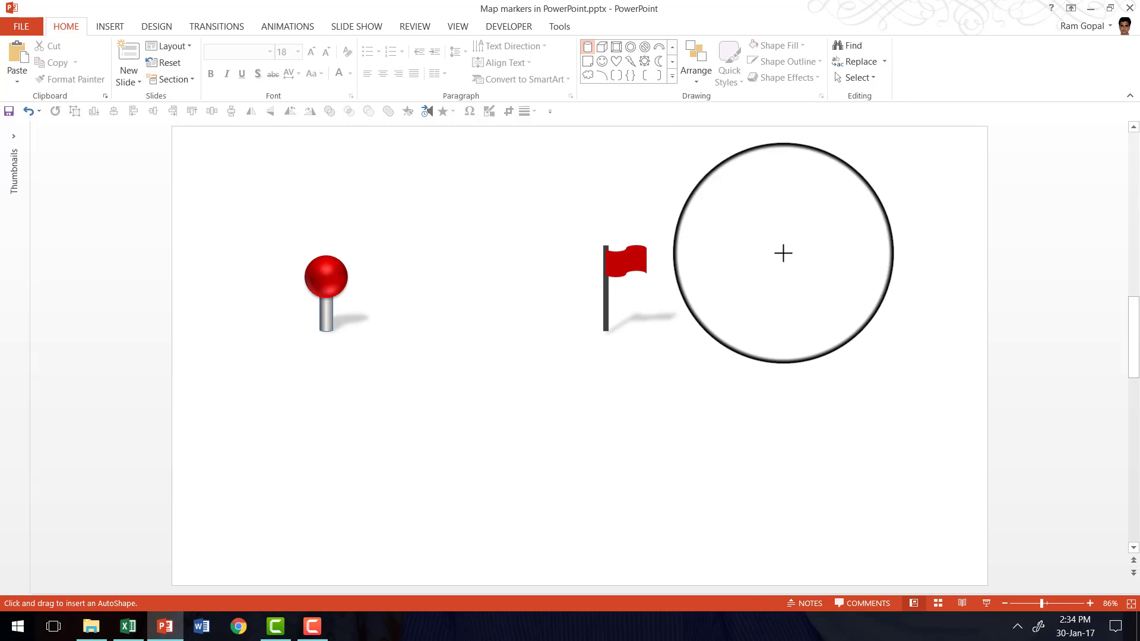
drag(792, 395, 790, 414)
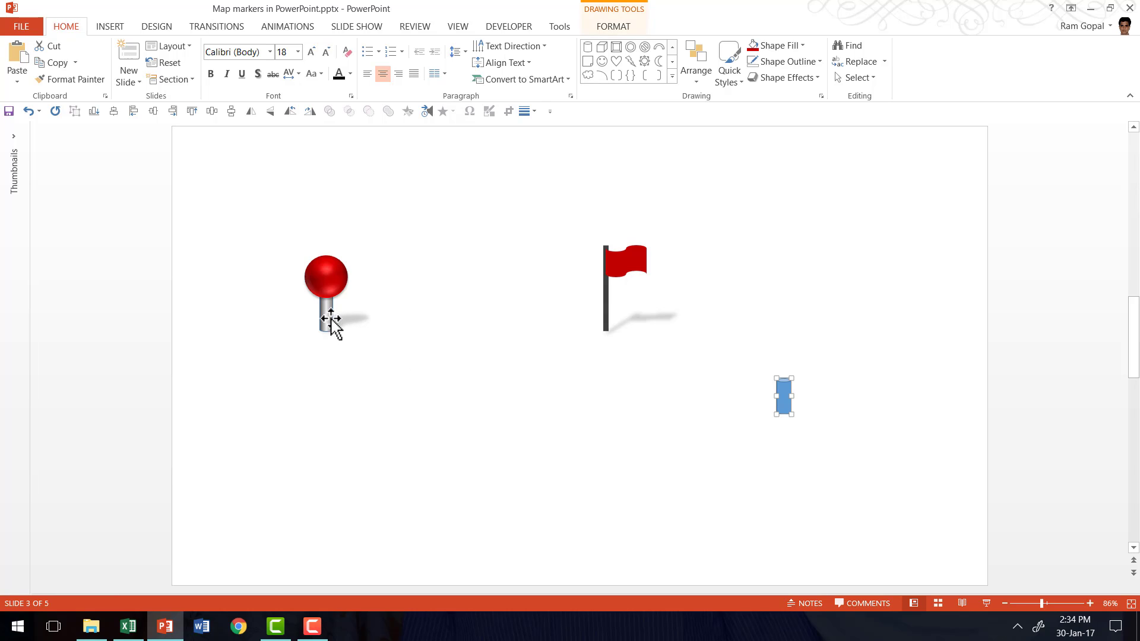
Fill the cylinder dark grey with a dark Linear Right gradient.
click(772, 46)
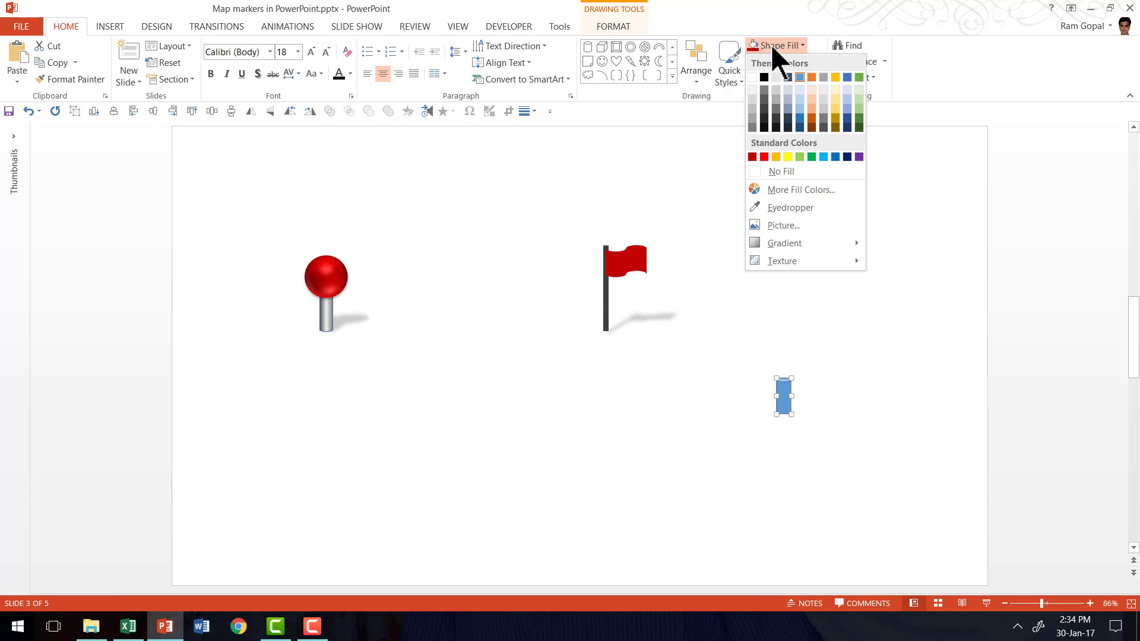
click(764, 100)
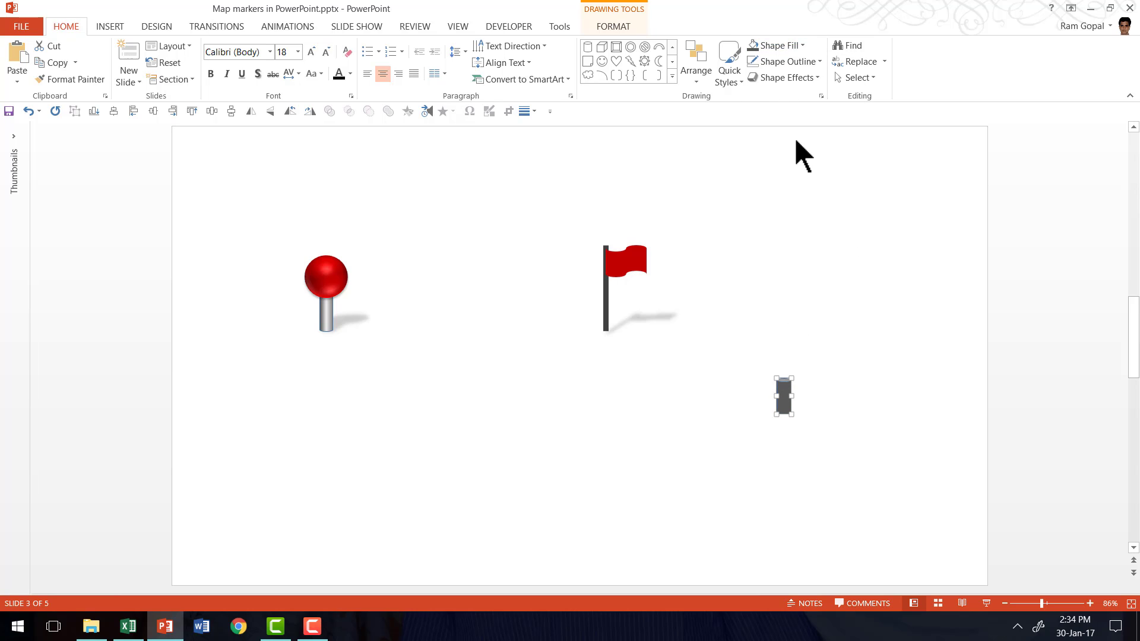
click(779, 48)
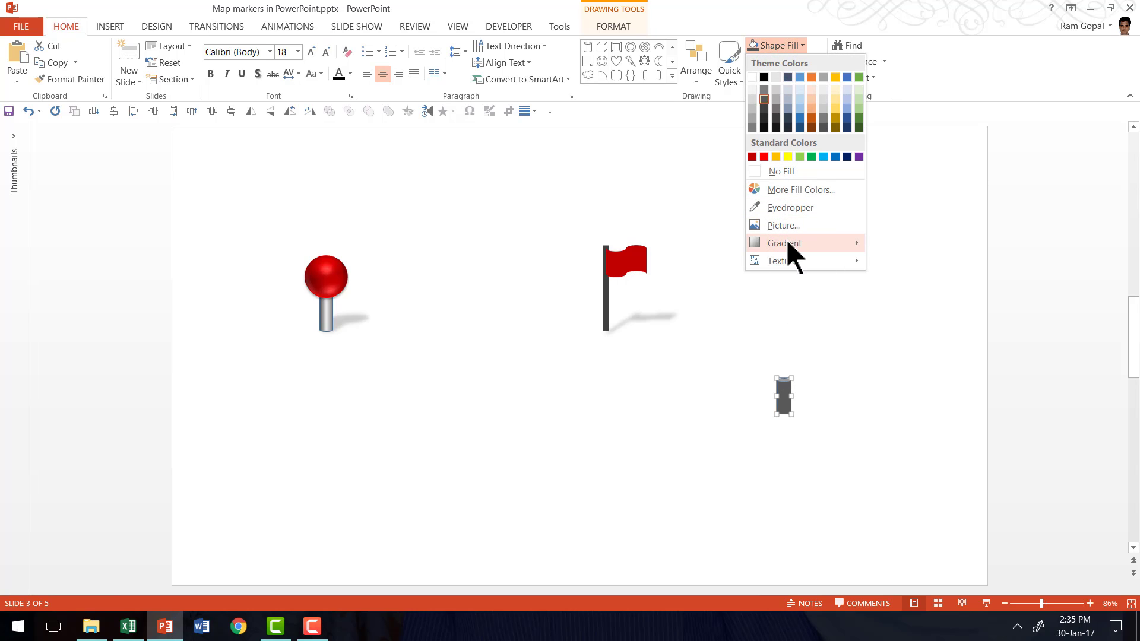
mouse_move(794, 247)
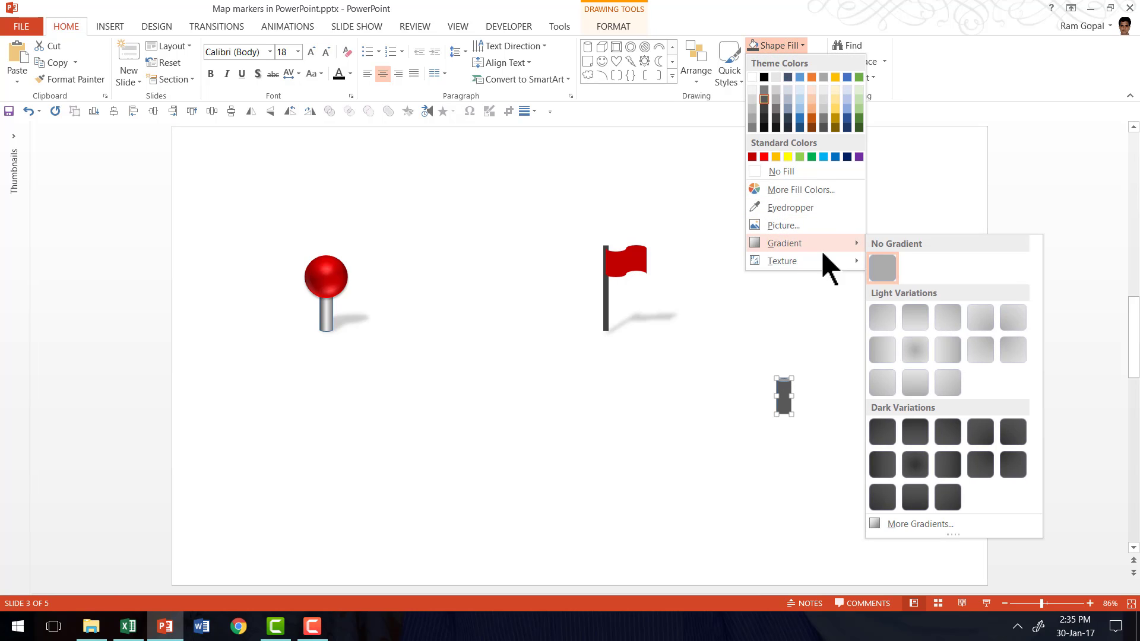
click(883, 464)
Set the cylinder's middle gradient stop to White, Background 1, Darker 5%.
right_click(787, 397)
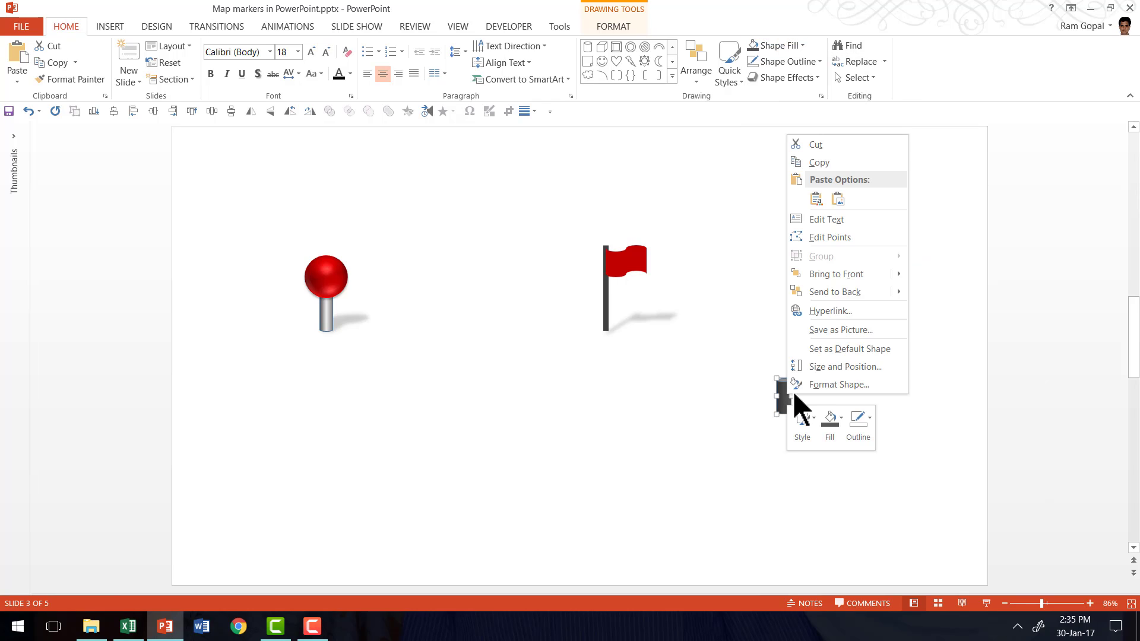
click(835, 385)
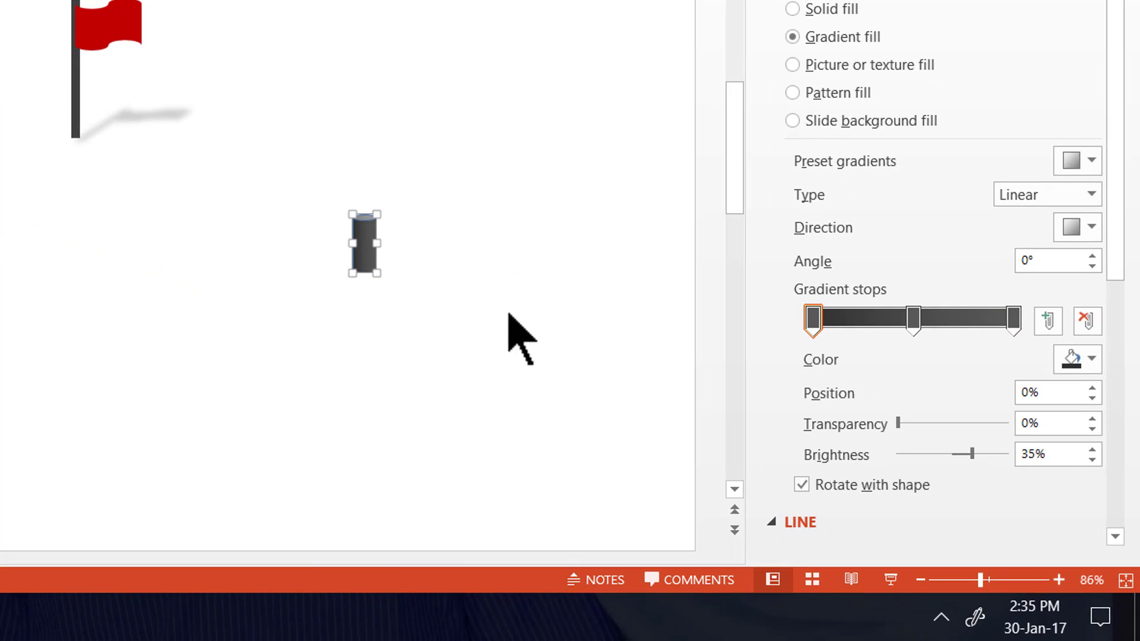
click(911, 326)
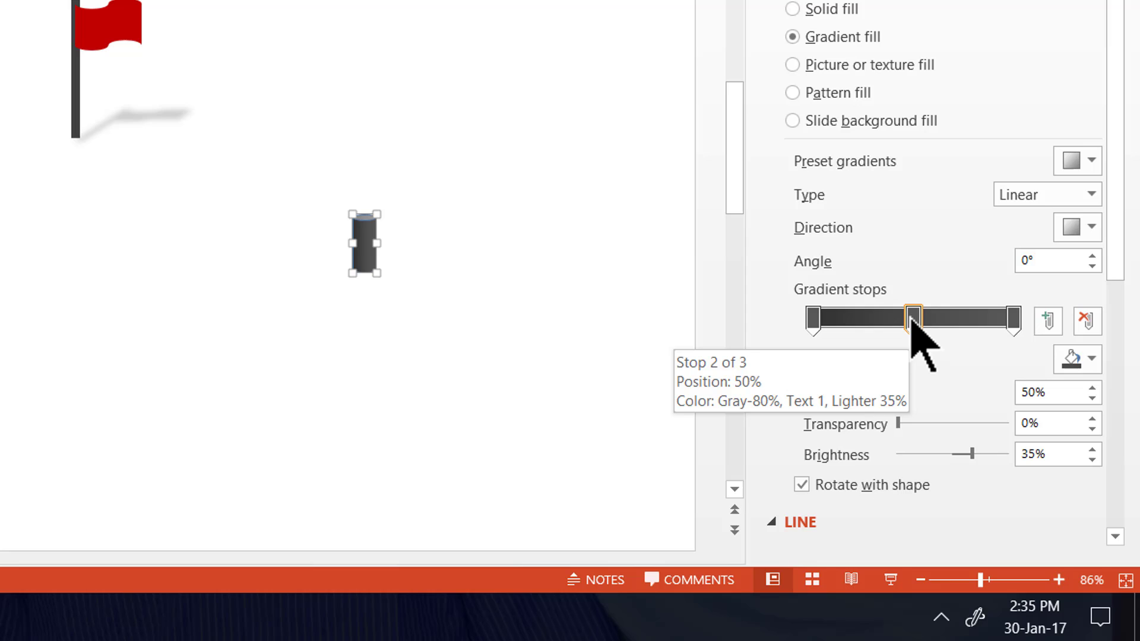
click(1091, 359)
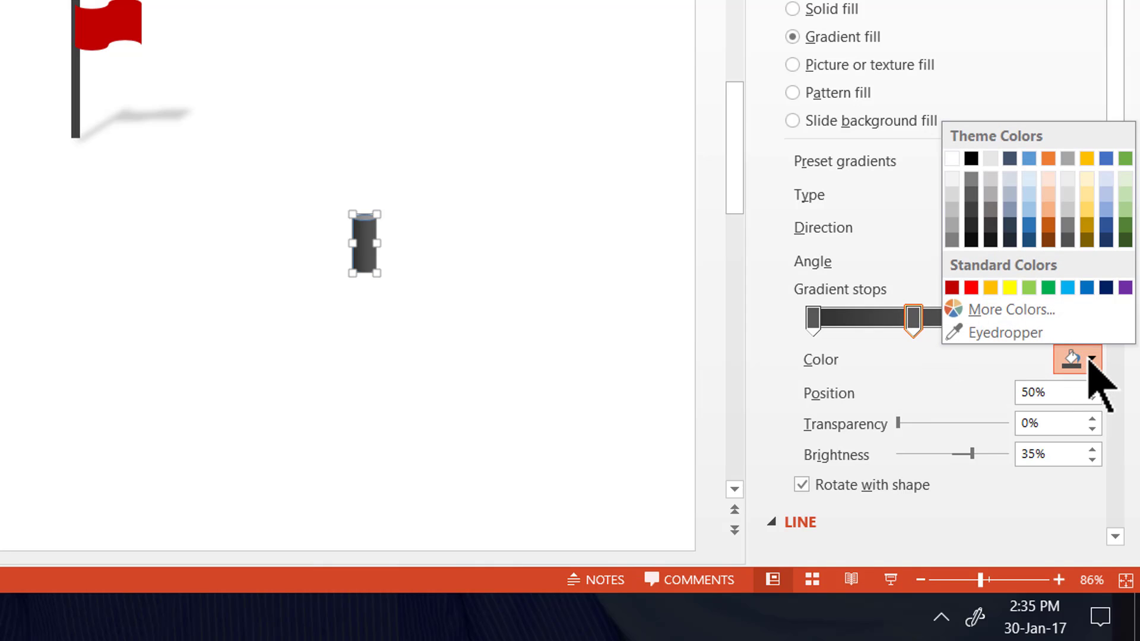
click(957, 182)
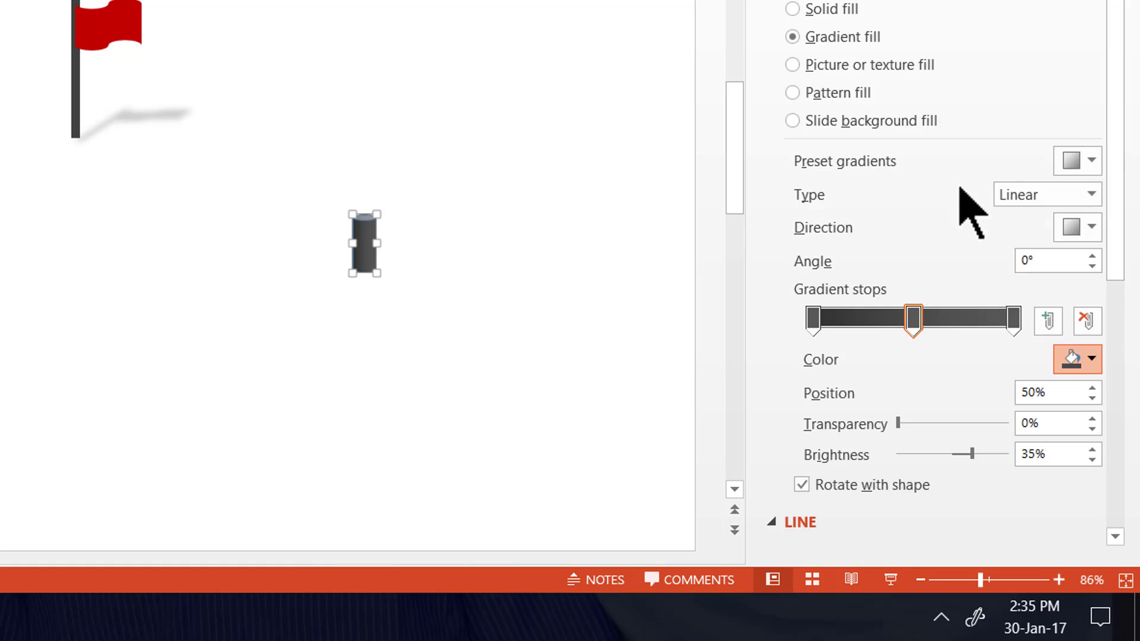
click(415, 309)
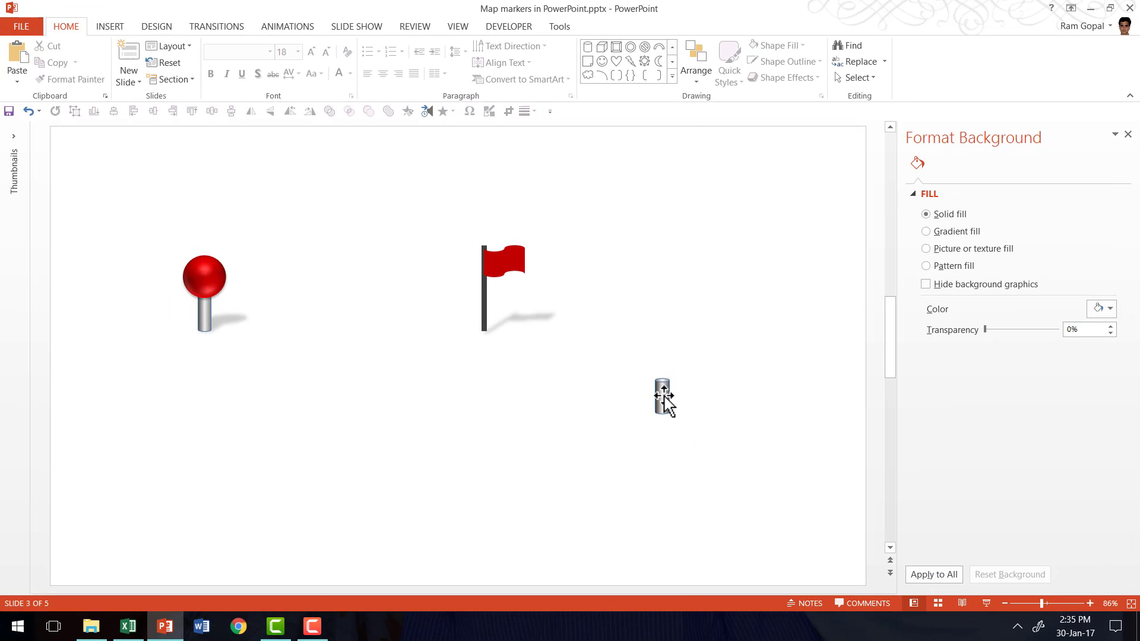
Change the Shape Outline setting for the silver stem.
click(664, 396)
click(783, 62)
click(786, 184)
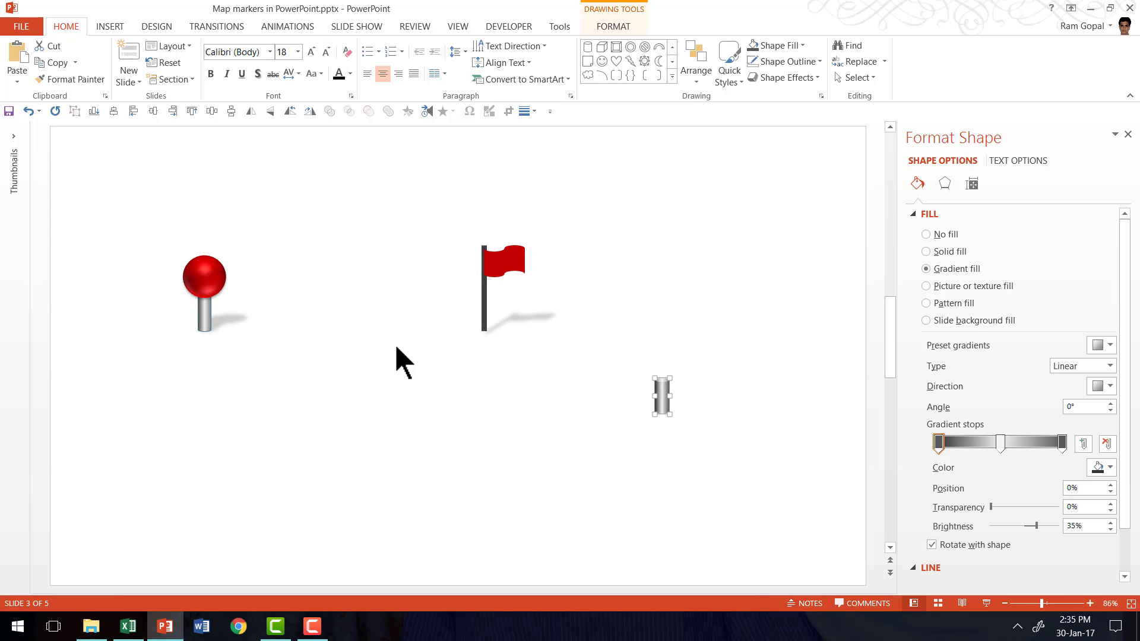
Draw a small blue 0.55-inch oval sitting just above the silver stem.
click(760, 388)
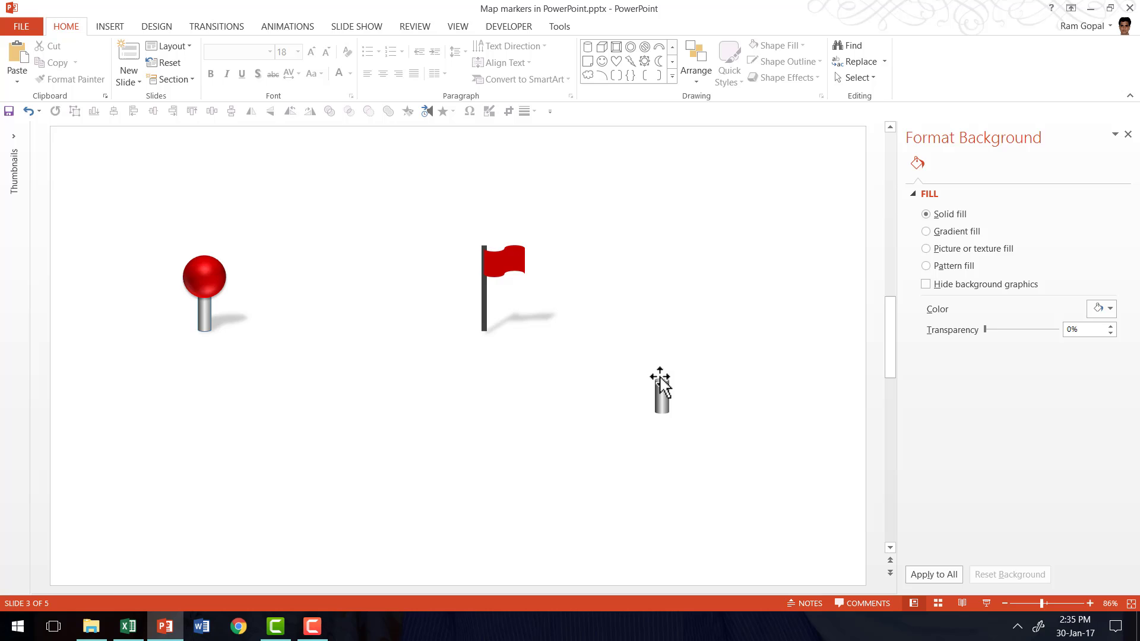
click(673, 76)
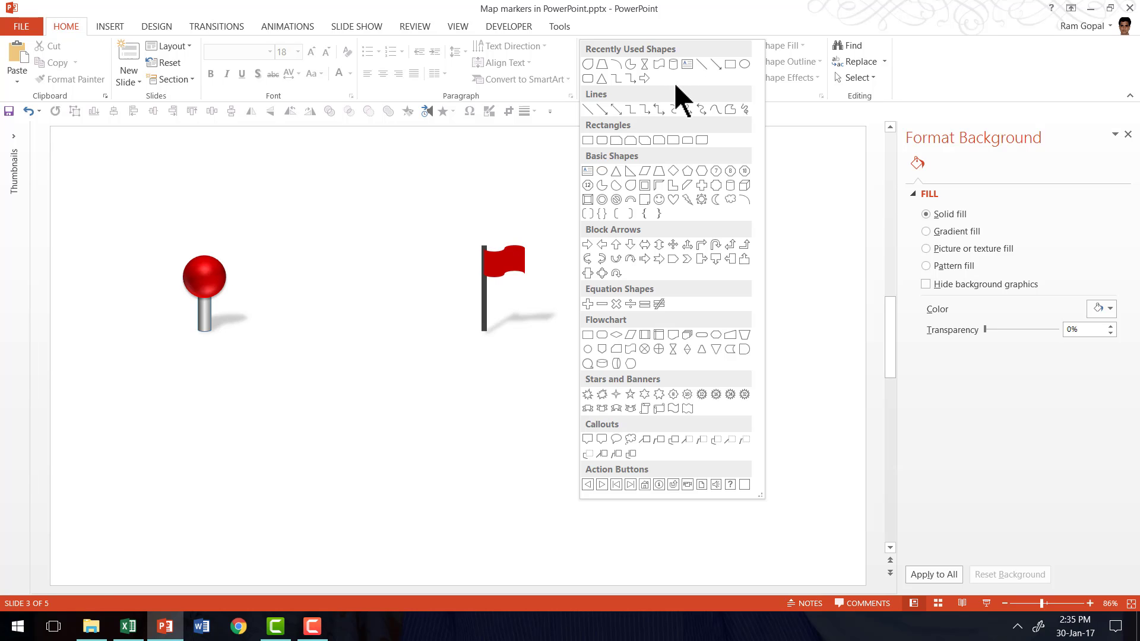
click(602, 170)
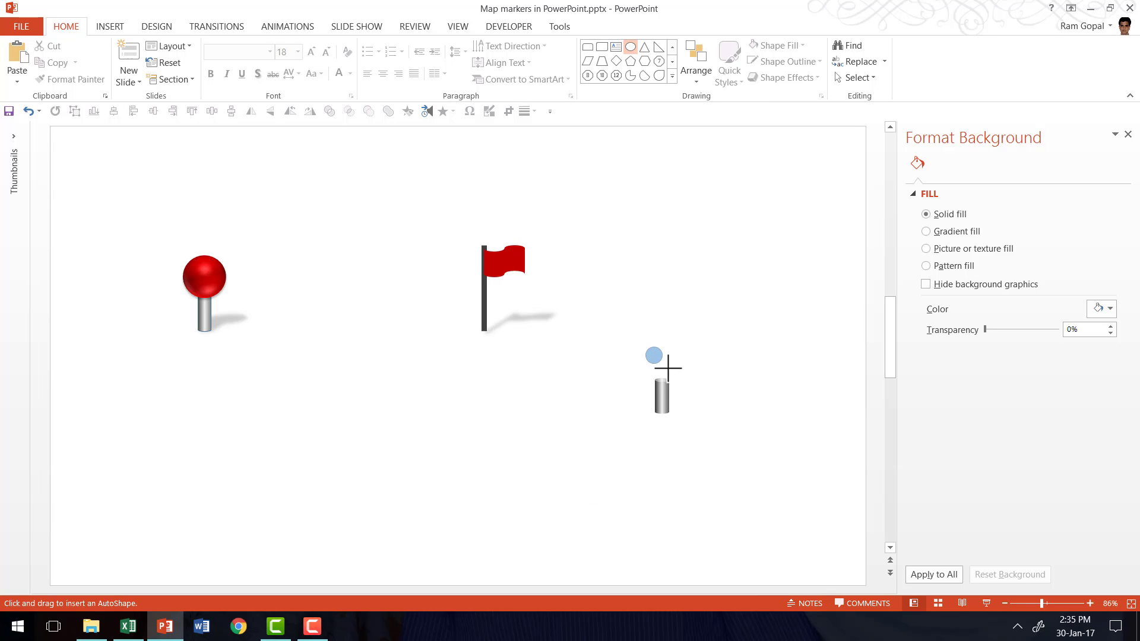
drag(668, 368, 680, 381)
click(621, 25)
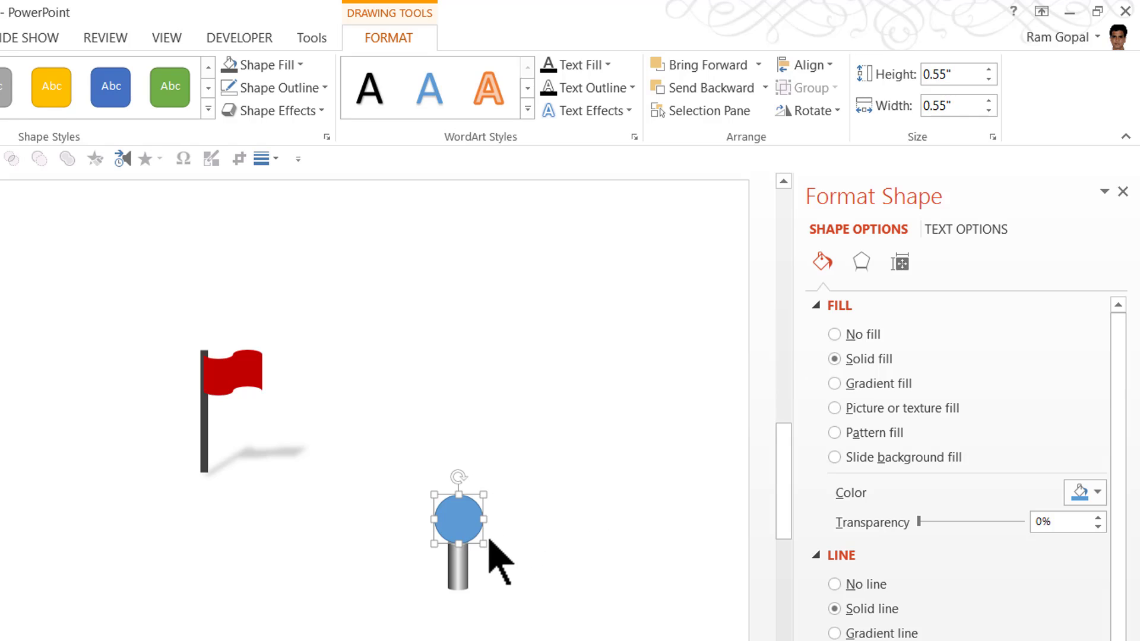
Apply 6 pt Circle bevels to both the top and bottom of the blue circle.
click(860, 264)
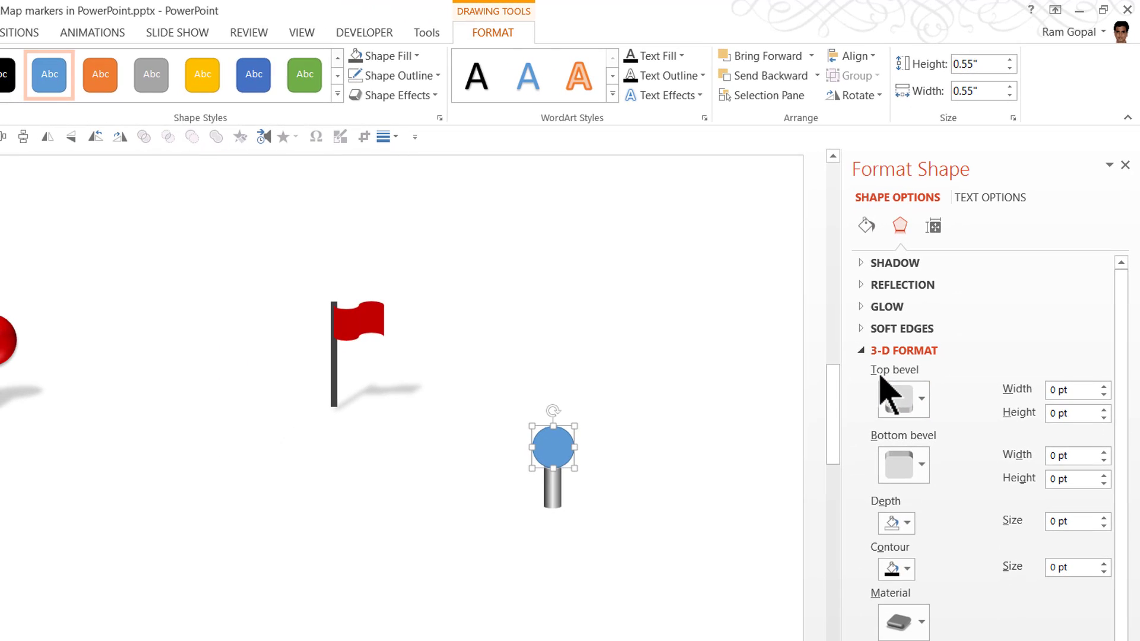
click(909, 413)
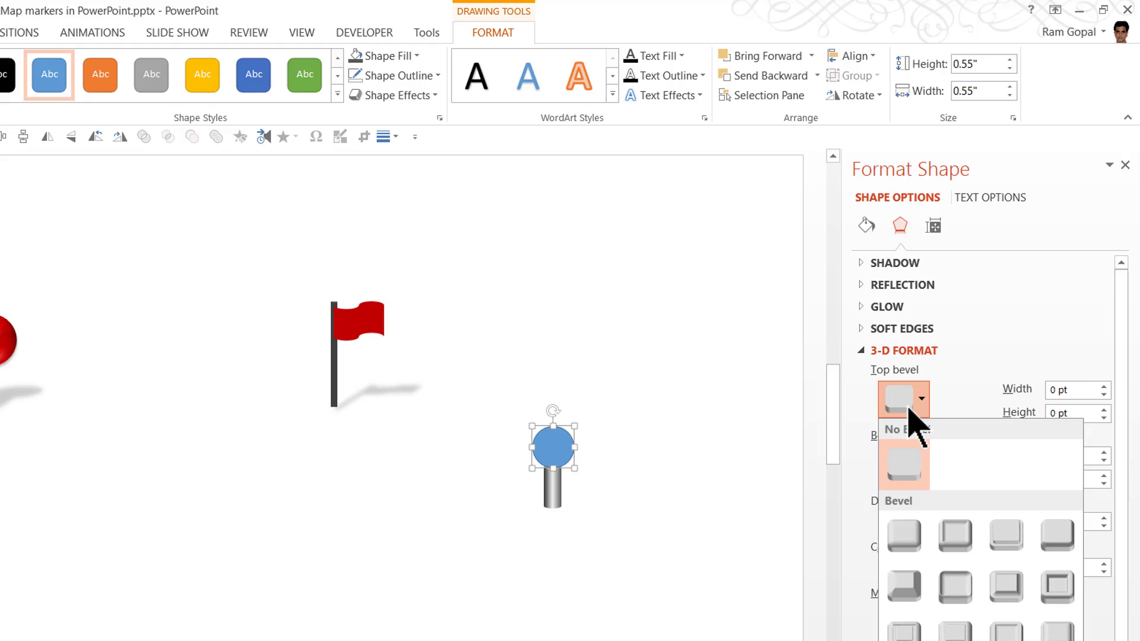
click(898, 540)
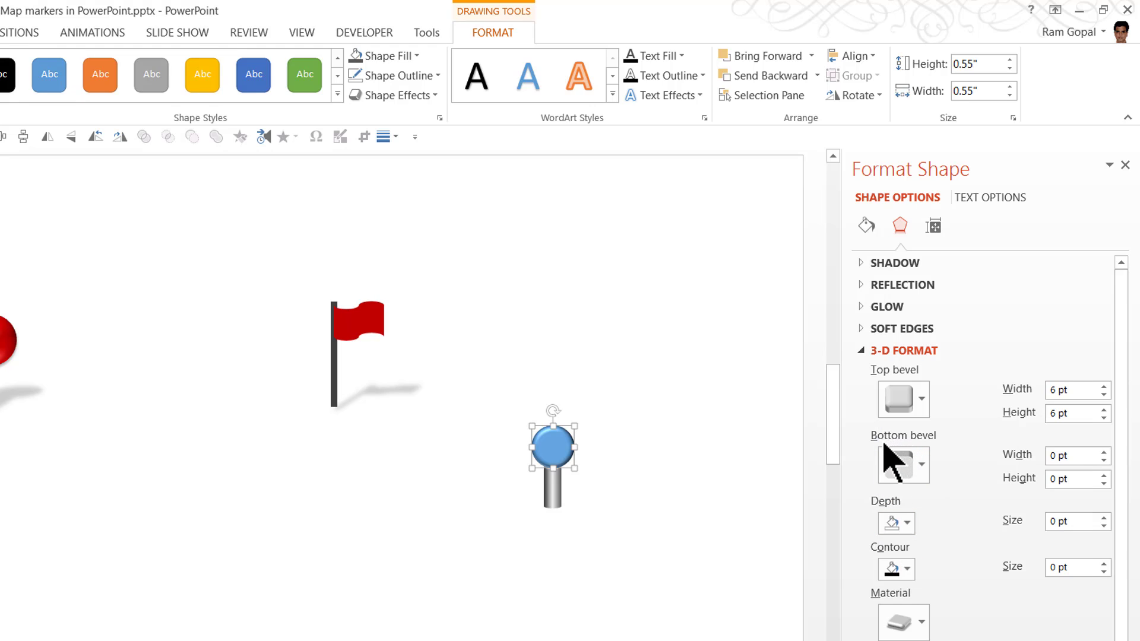
click(909, 472)
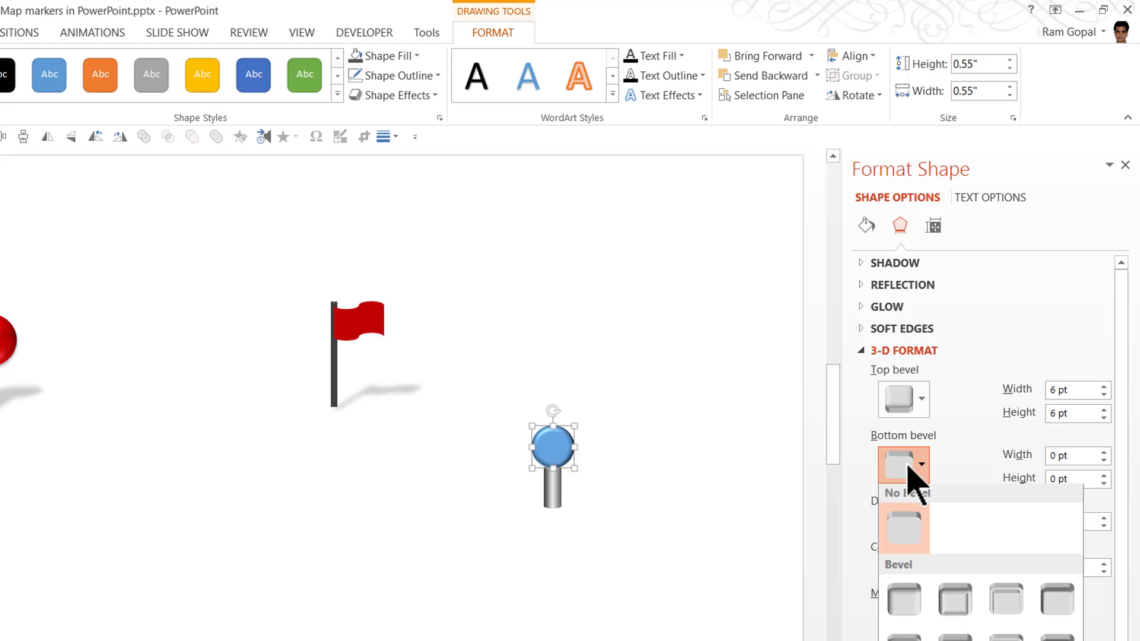
click(905, 604)
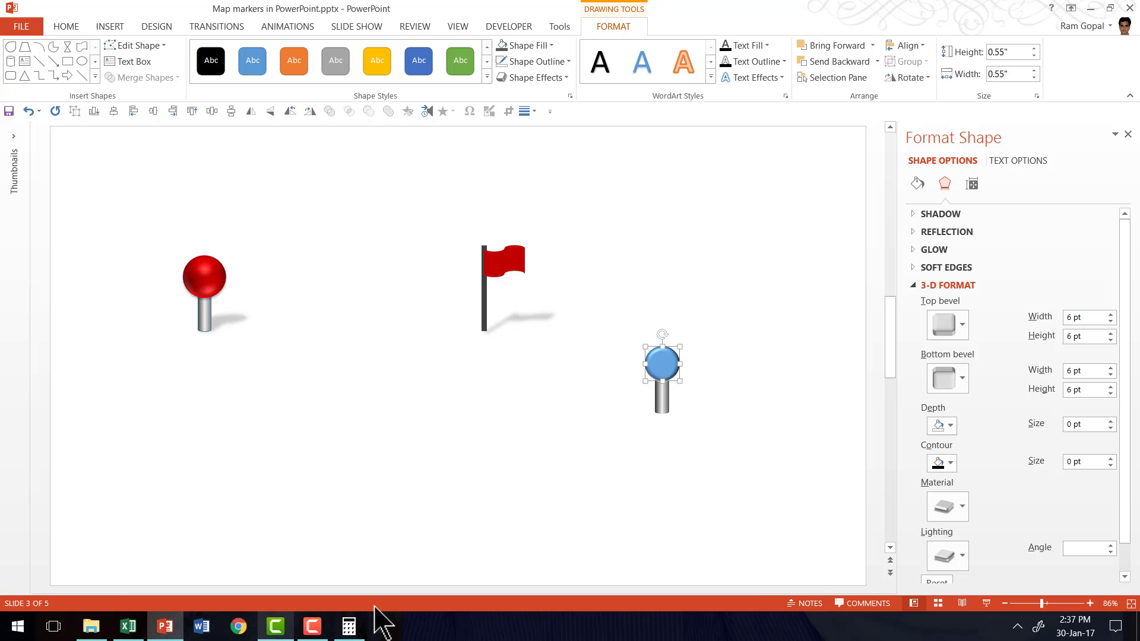
Work out the bevel size by computing 0.55 × 36 in Calculator.
click(349, 623)
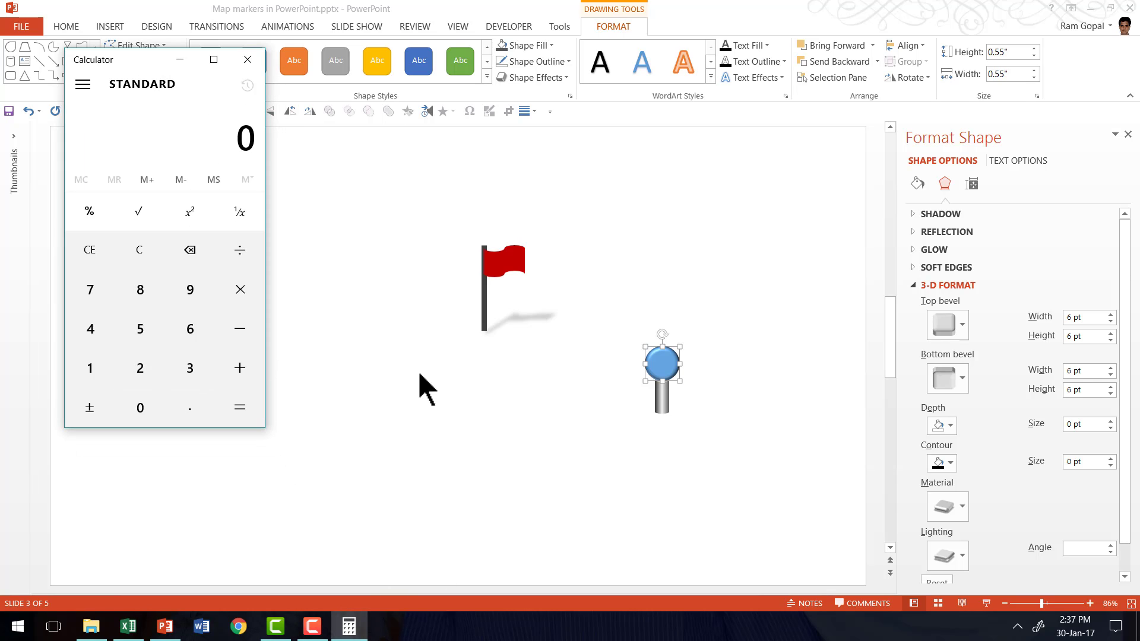
click(195, 410)
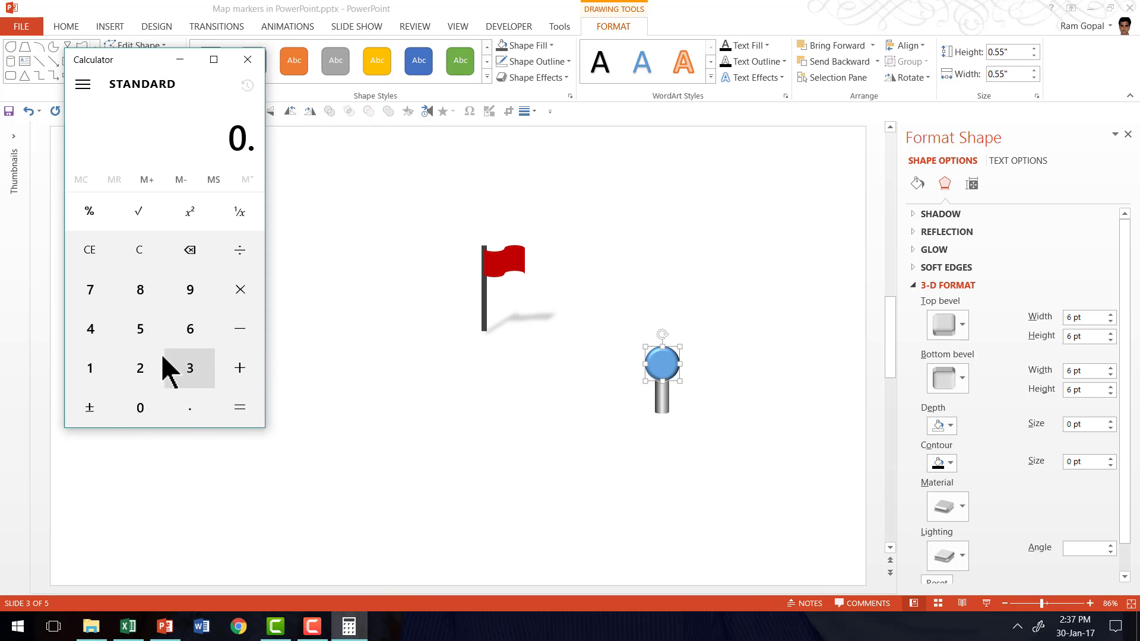
click(146, 331)
click(148, 333)
click(240, 291)
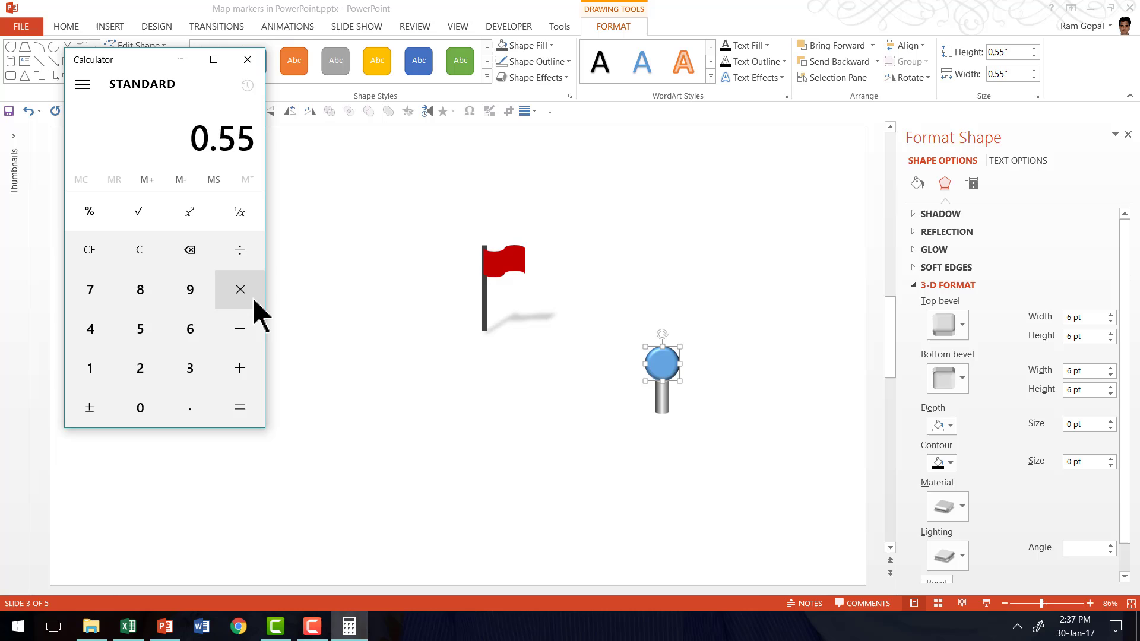
click(191, 369)
click(190, 329)
click(239, 408)
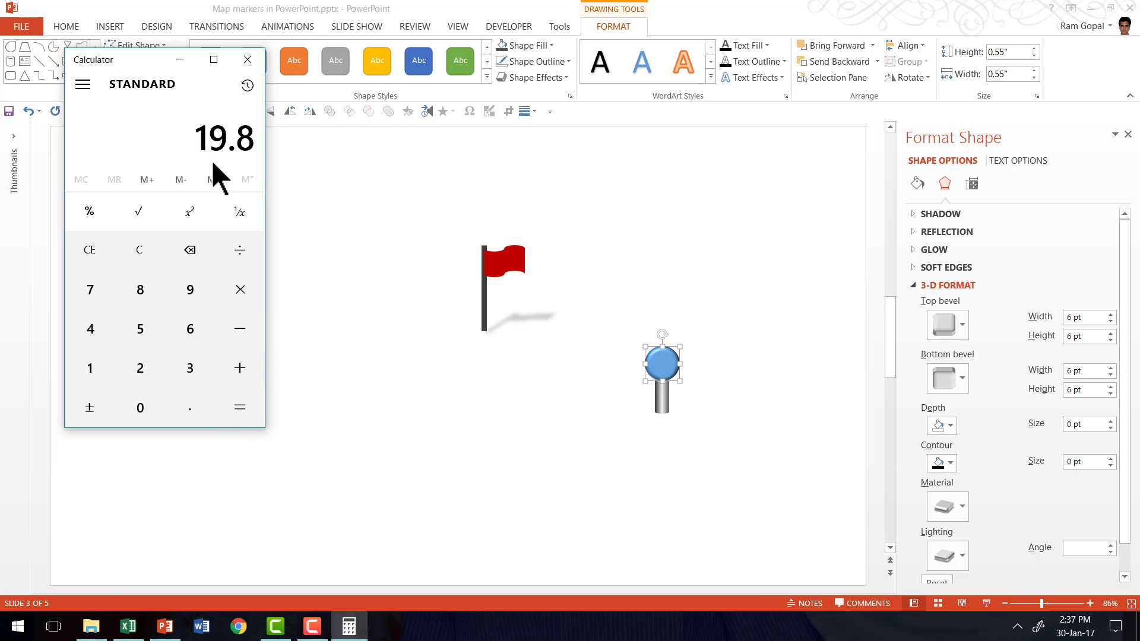
click(248, 59)
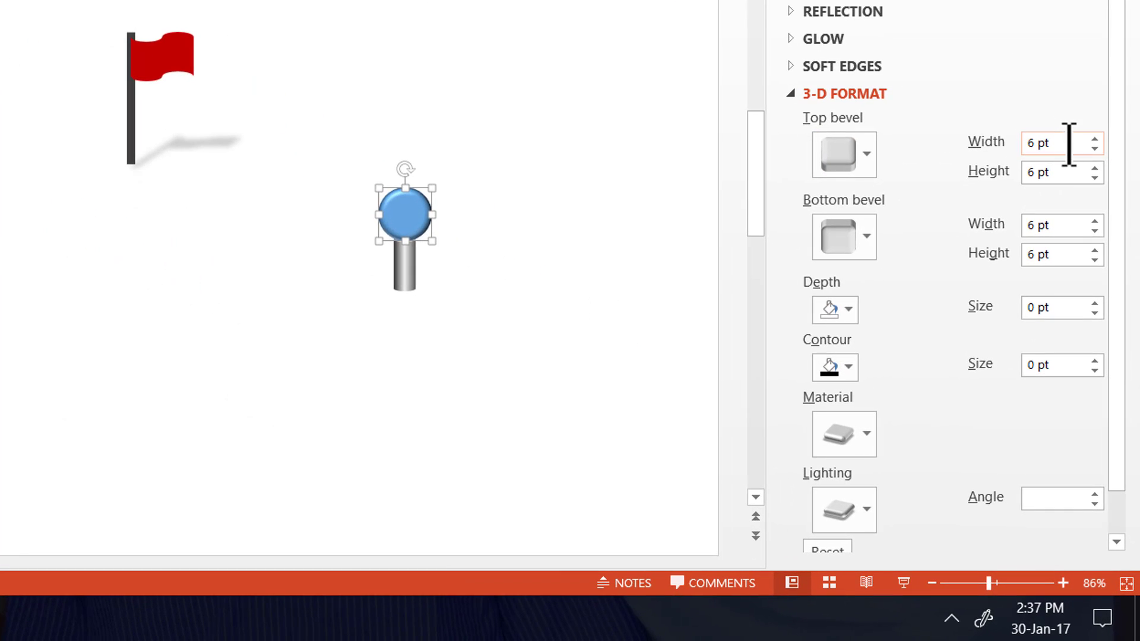
Enter 20 pt for the top and bottom bevel widths and heights.
drag(1069, 144, 962, 198)
text(2020)
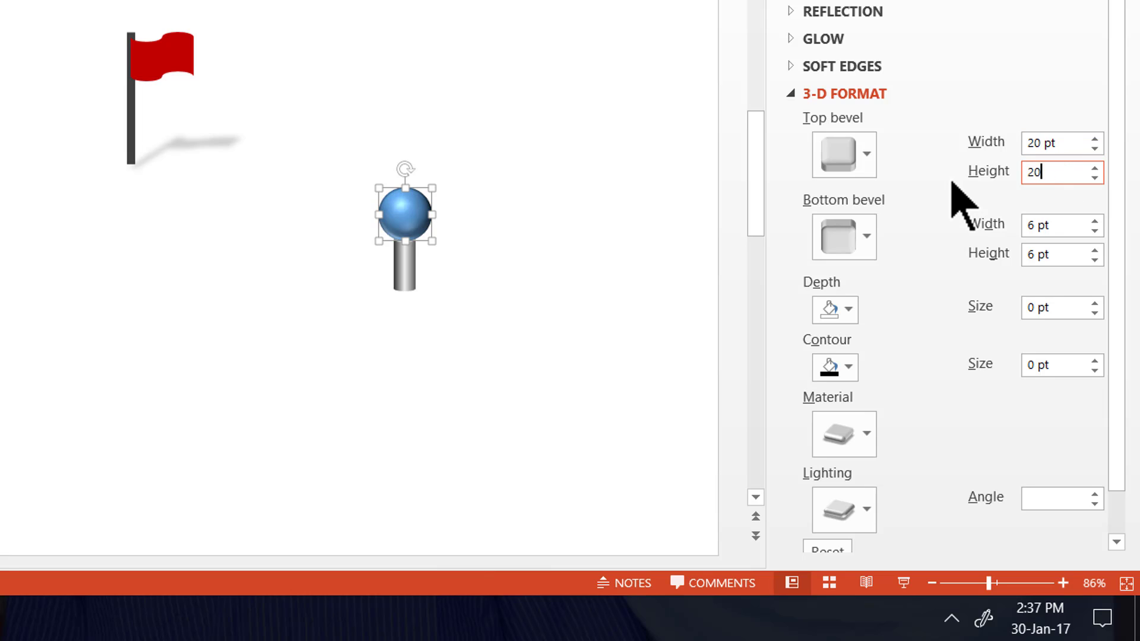
drag(1069, 227, 1010, 234)
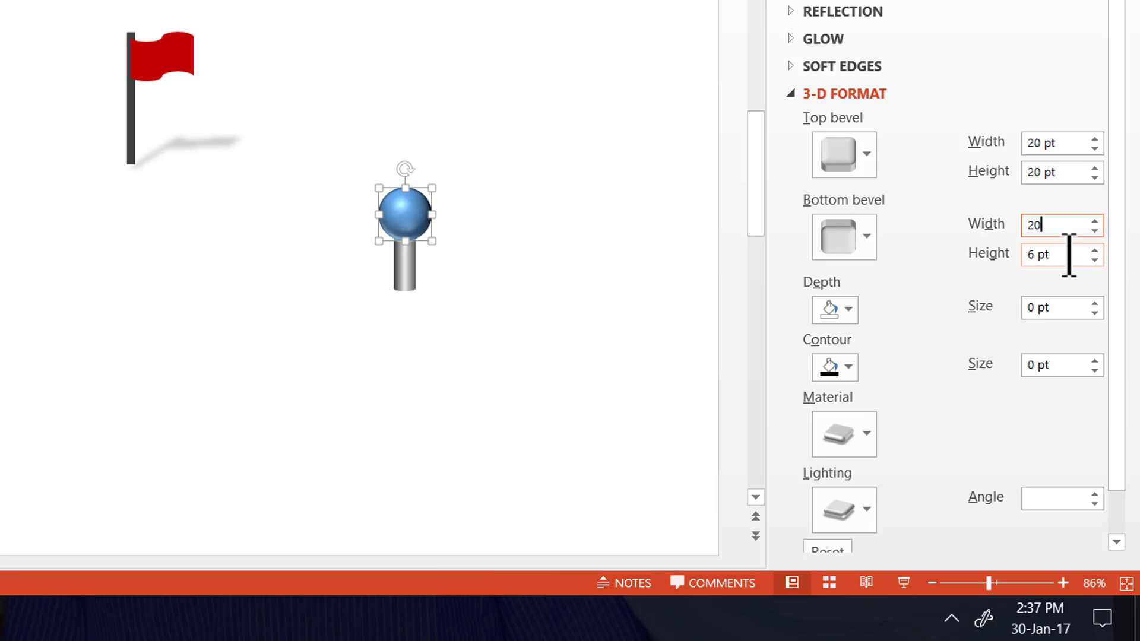
drag(1069, 254, 941, 300)
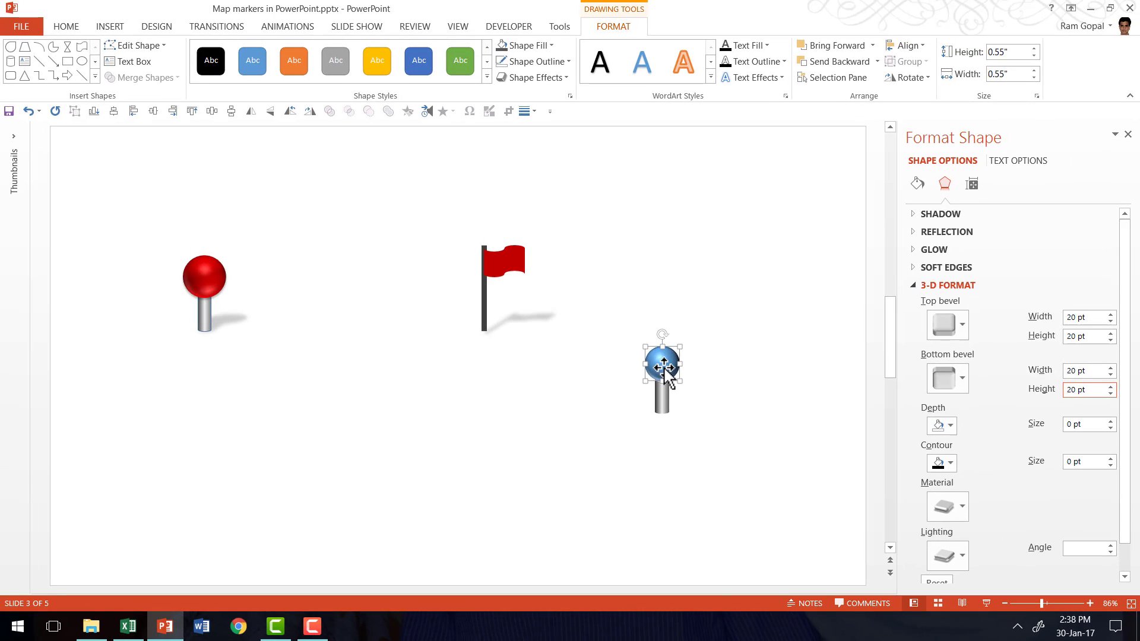
Fill the sphere Dark Red and remove its outline.
click(523, 48)
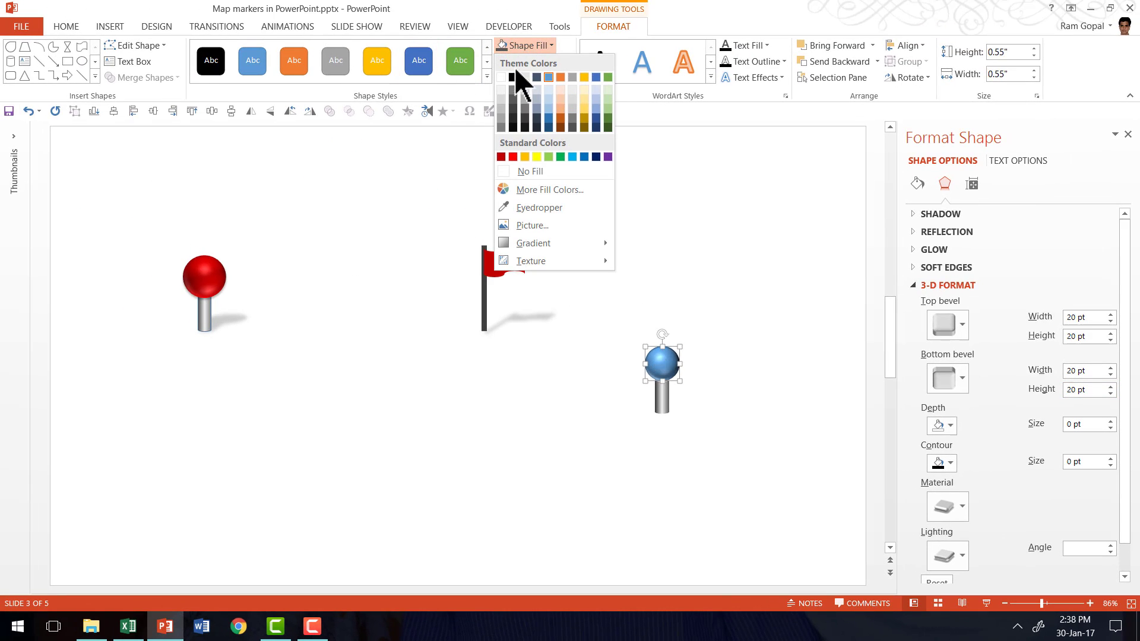
click(502, 157)
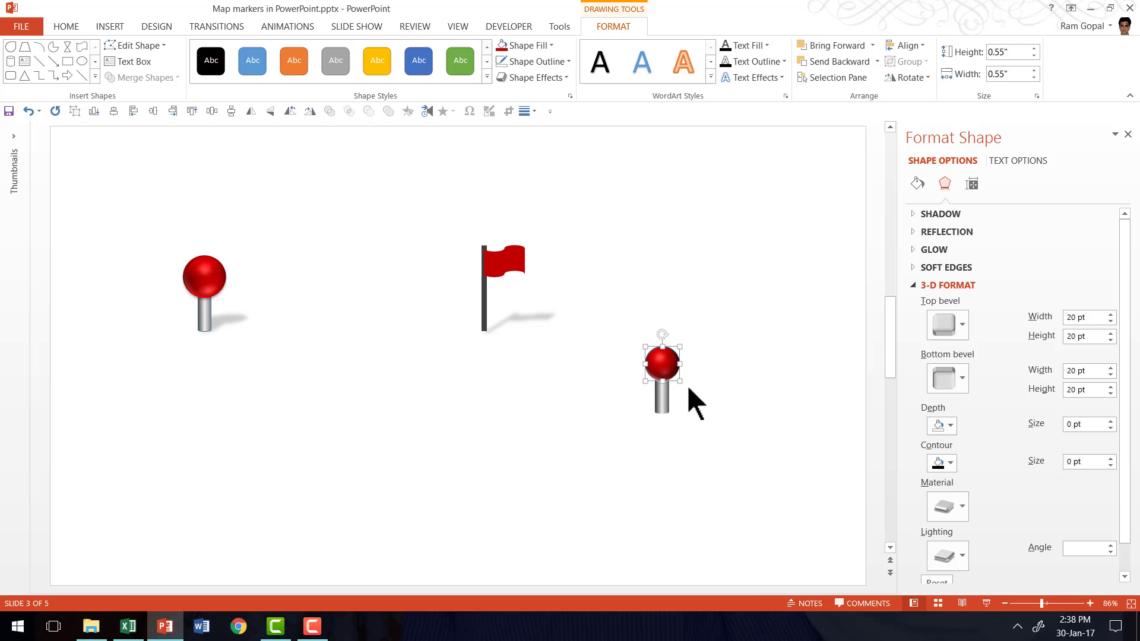
click(552, 63)
click(550, 185)
Group the sphere with the stem and give the pin a perspective shadow.
click(766, 338)
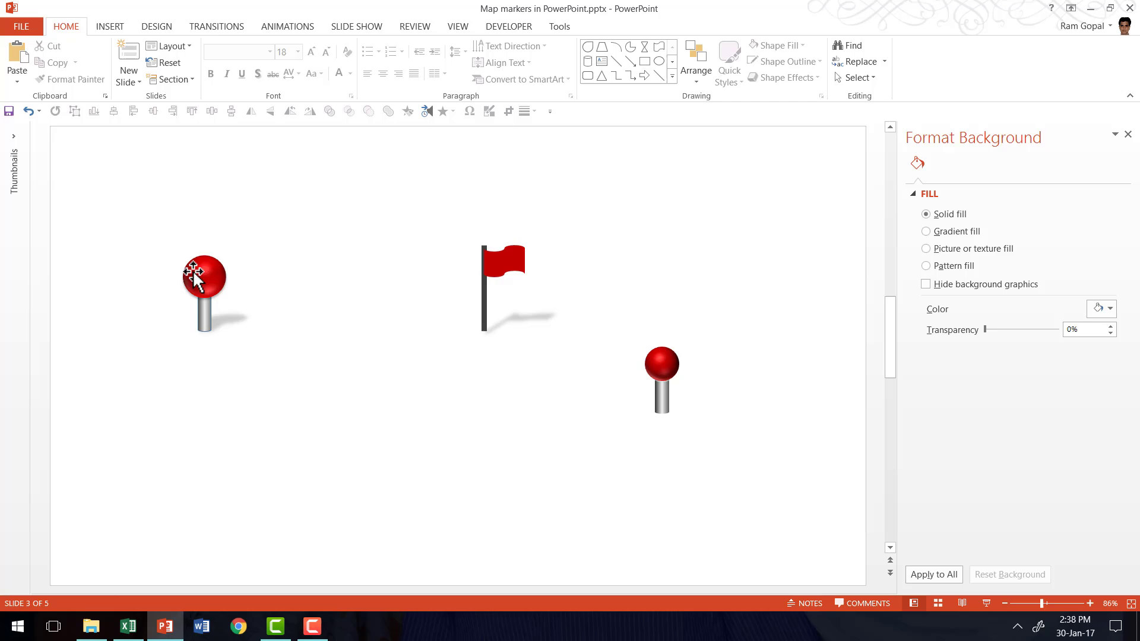
drag(663, 447, 575, 285)
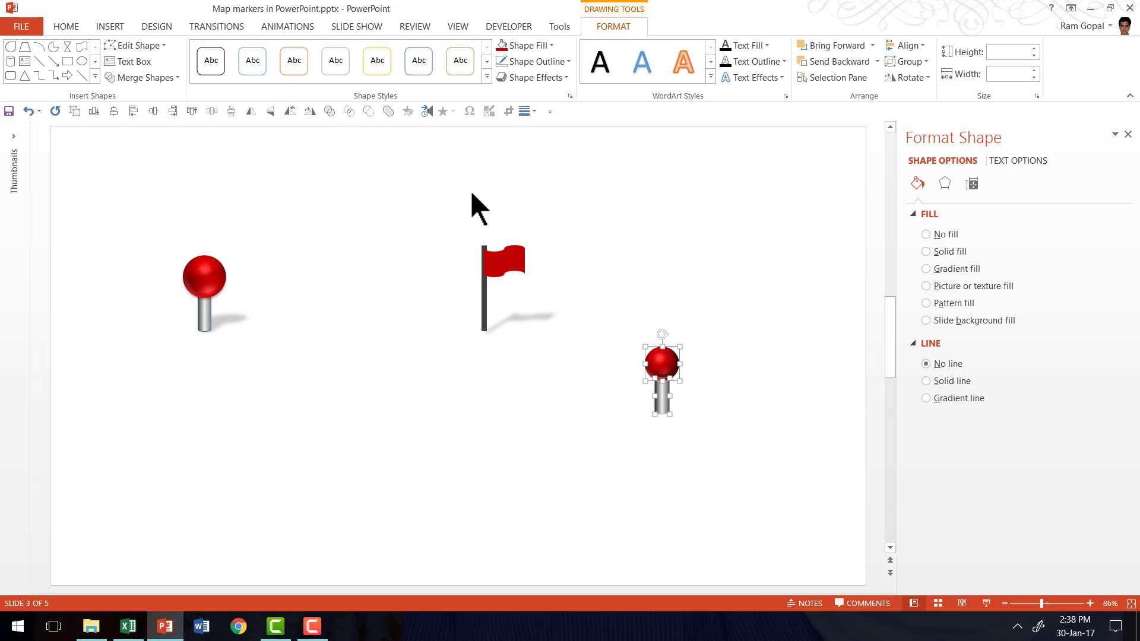
key(ctrl+g)
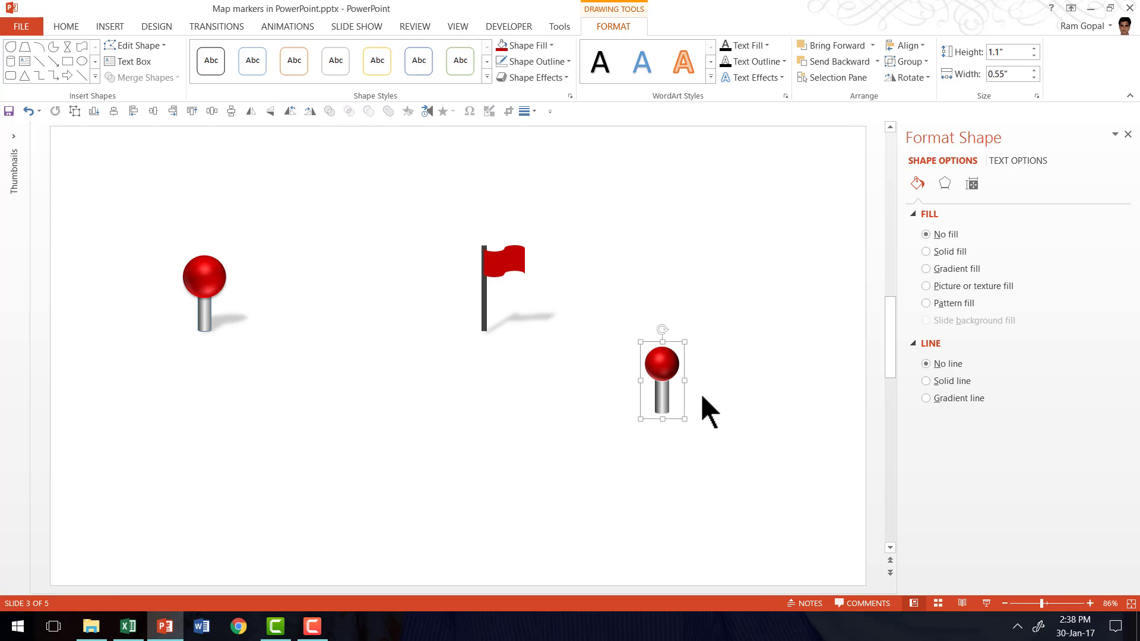
click(563, 77)
mouse_move(564, 132)
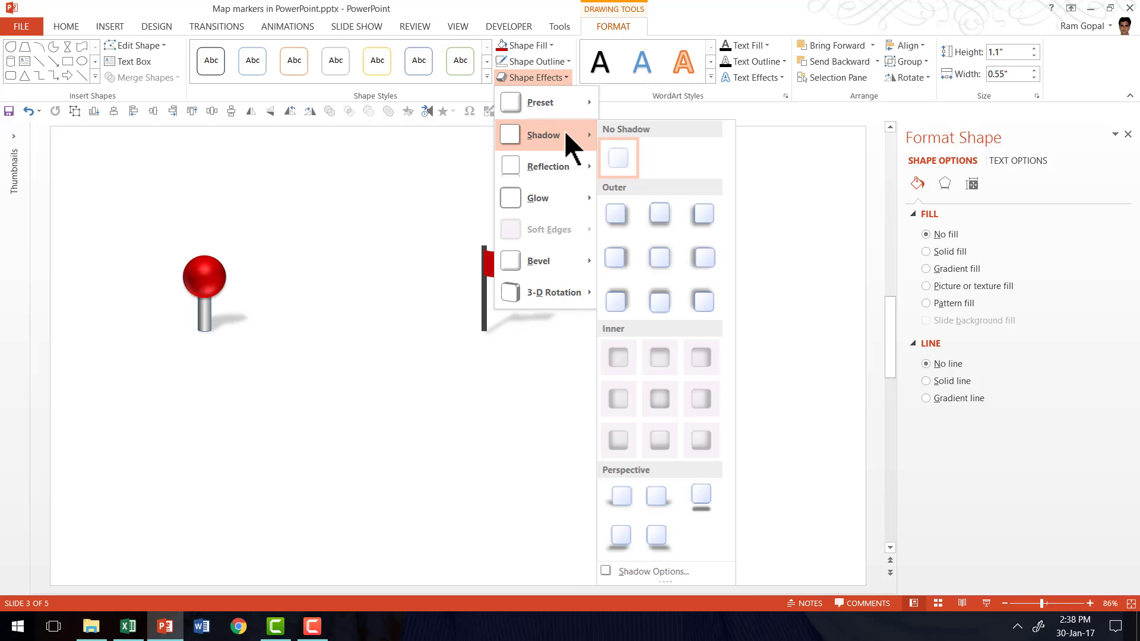
click(659, 499)
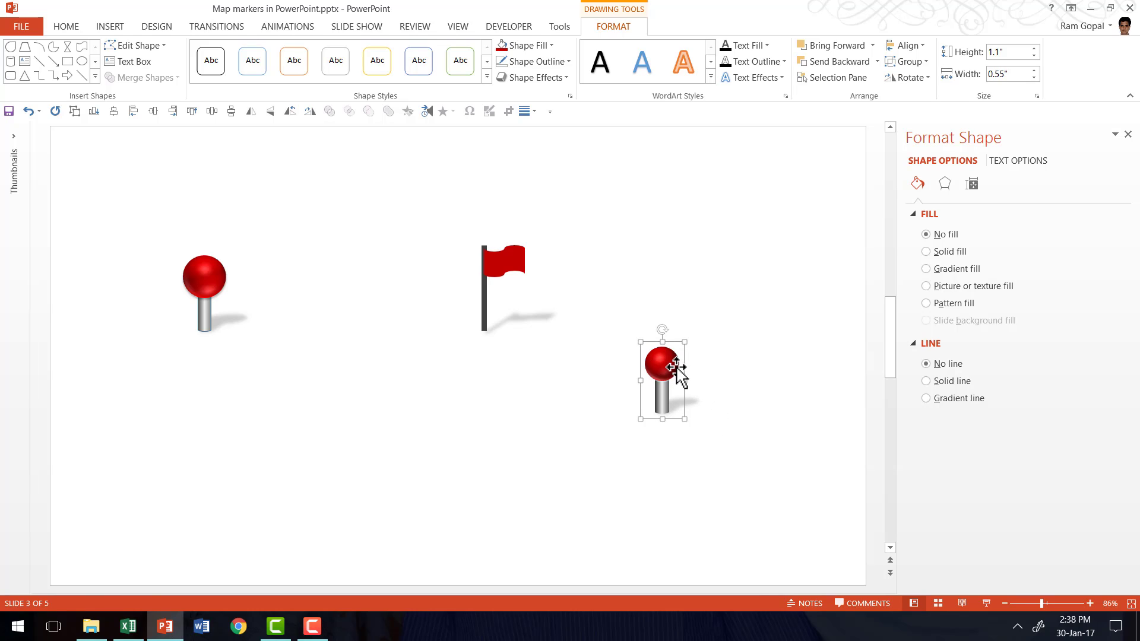
click(769, 425)
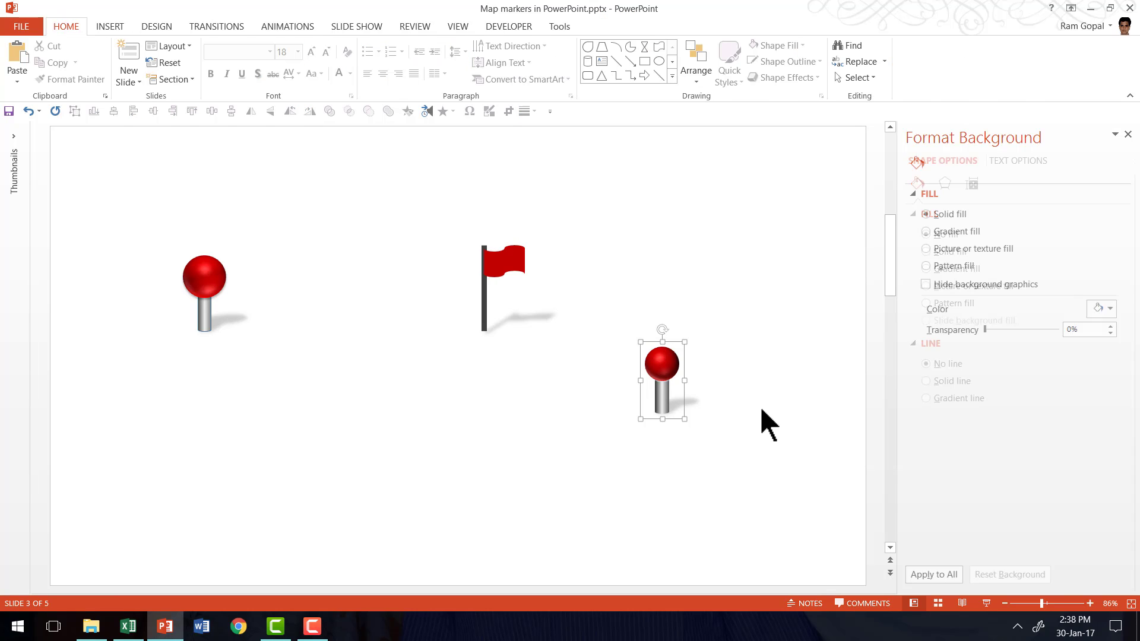
scroll(765, 422, up, 1)
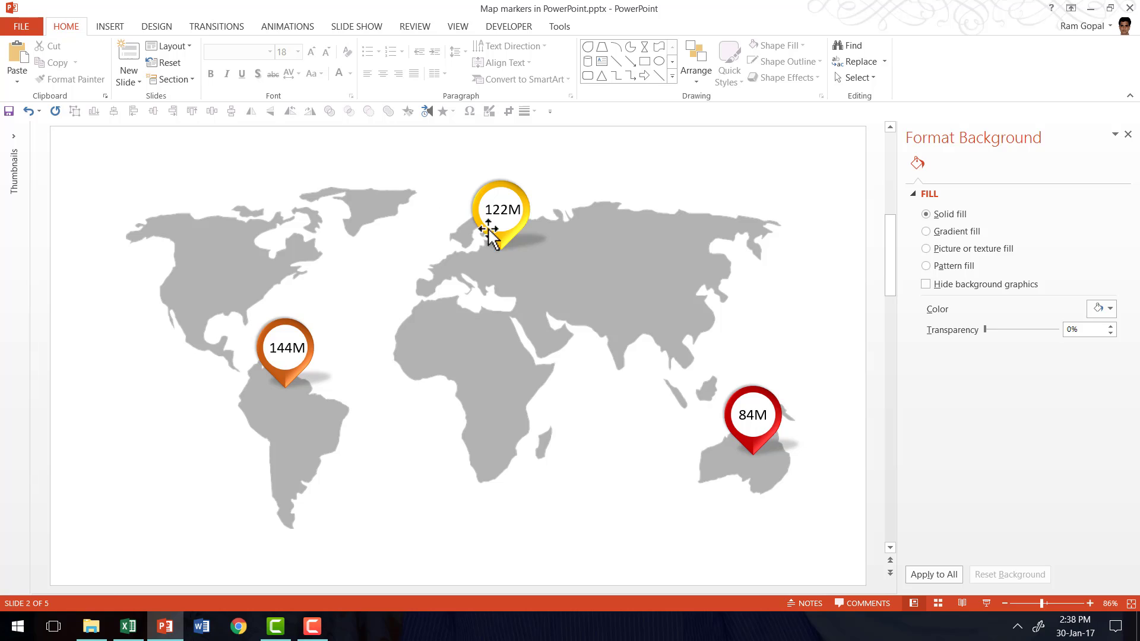
scroll(504, 246, down, 1)
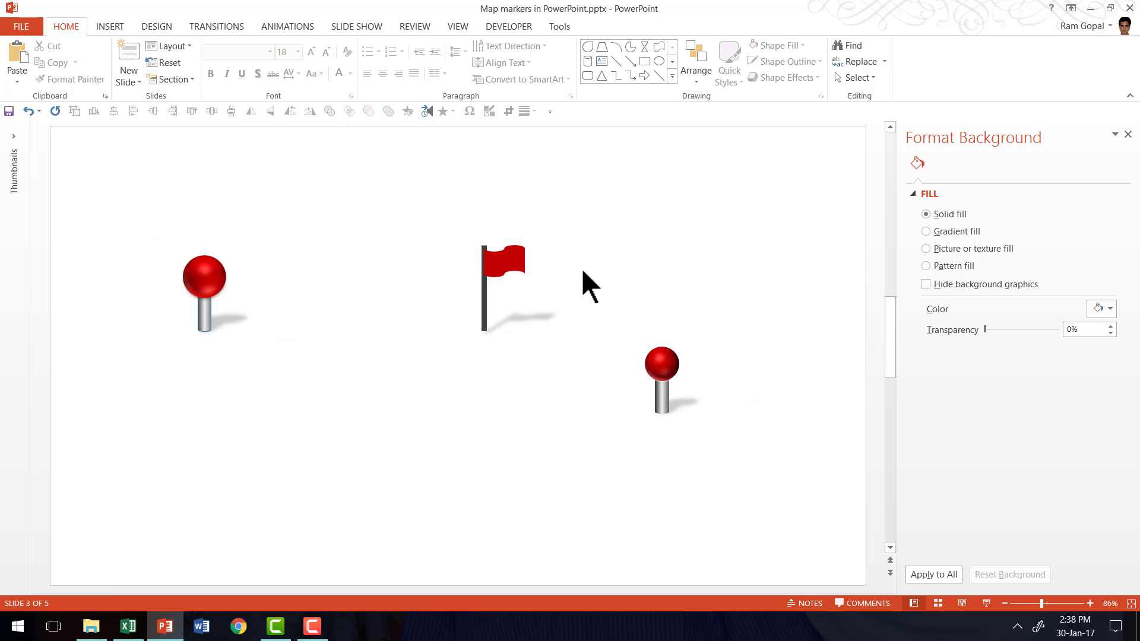